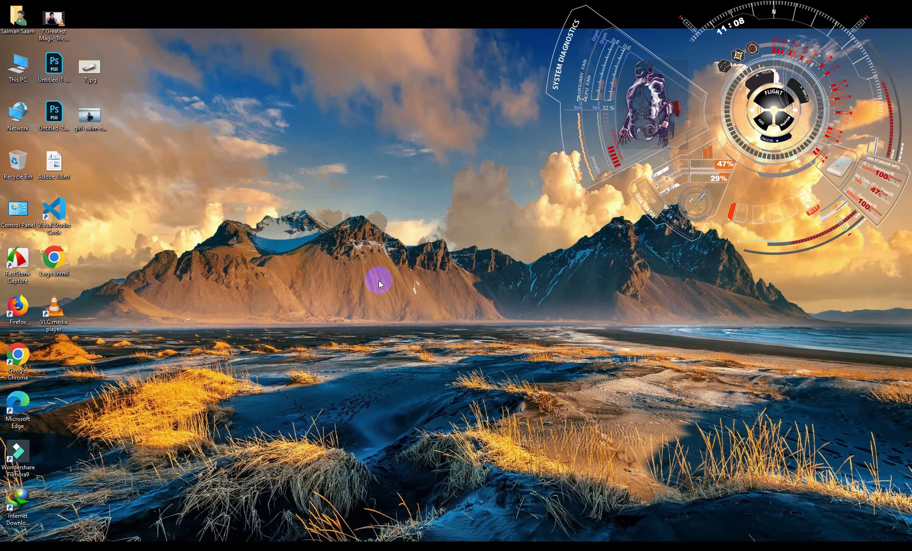
- Launch Photoshop from the Windows Run box by entering 'photoshop'
{"action": "right_click", "coordinate": [315, 259]}
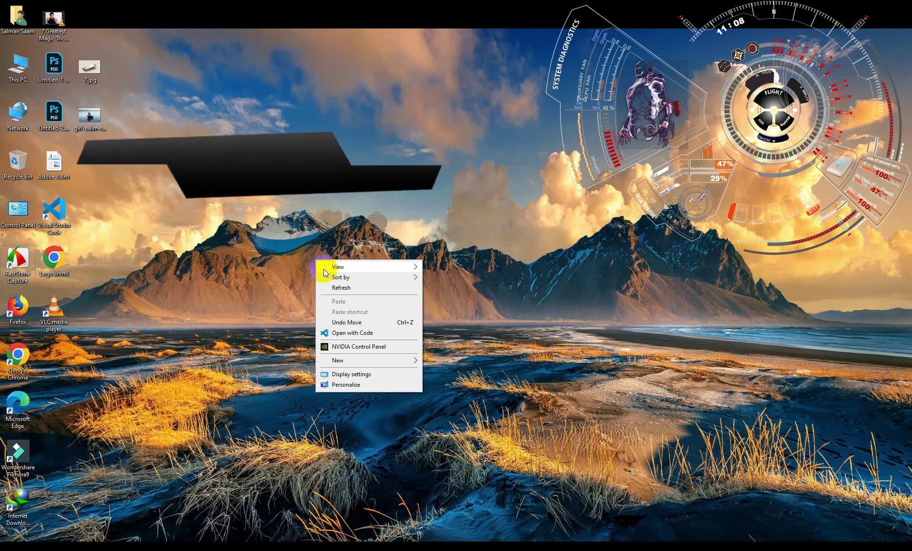
{"action": "left_click", "coordinate": [322, 285]}
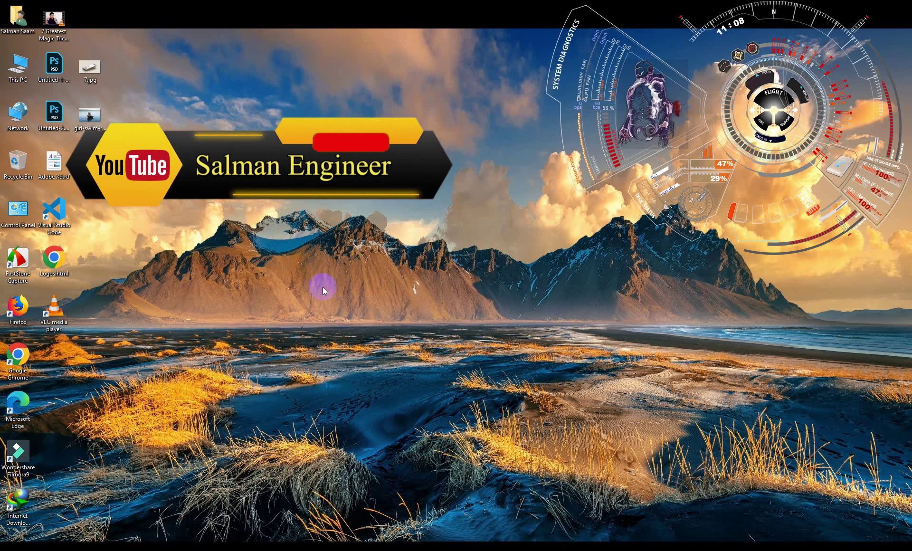
{"action": "key", "text": "super+r"}
{"action": "type", "text": "photoshopo"}
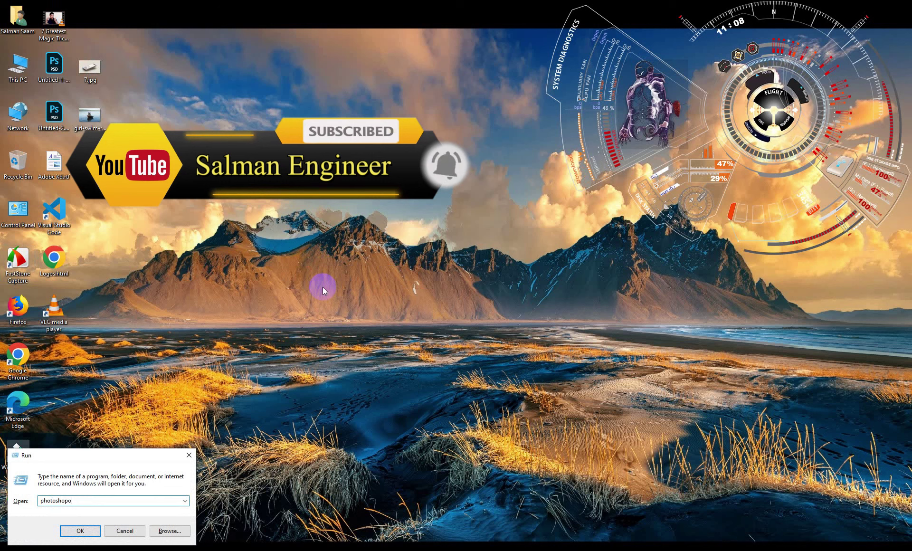
{"action": "key", "text": "BackSpace"}
{"action": "key", "text": "Return"}
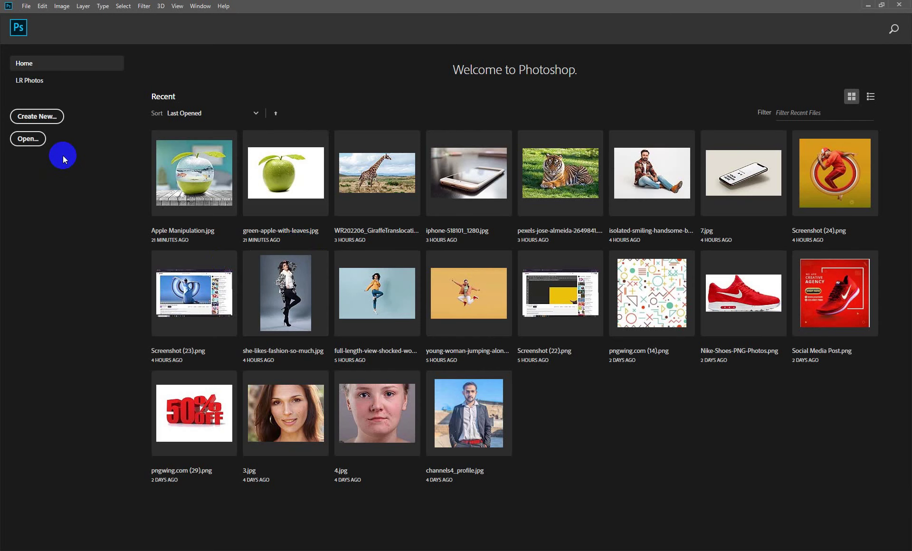
- Open the phone mockup image 7.jpg from the Desktop
{"action": "left_click", "coordinate": [34, 141]}
{"action": "left_click", "coordinate": [36, 118]}
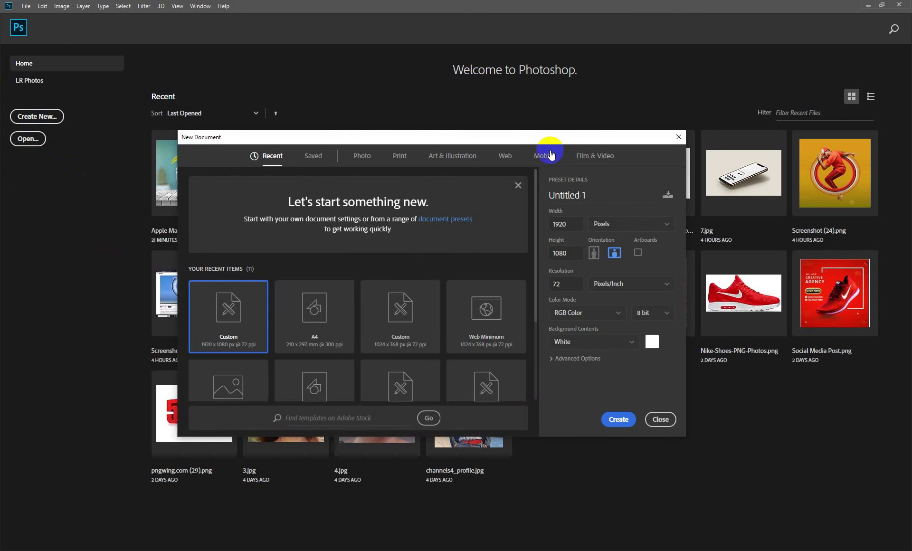
{"action": "left_click", "coordinate": [678, 137]}
{"action": "left_click", "coordinate": [29, 141]}
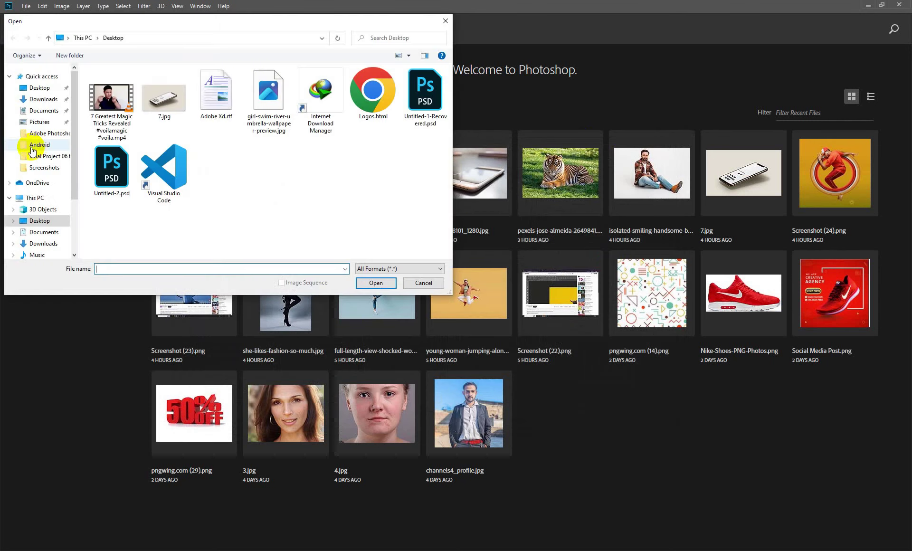
{"action": "left_click", "coordinate": [164, 92]}
{"action": "left_click", "coordinate": [376, 282]}
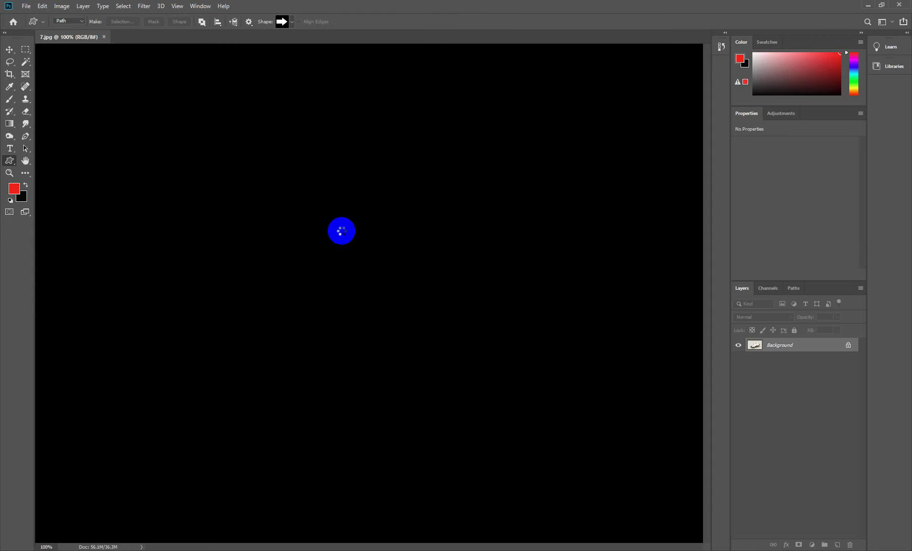
{"action": "left_click", "coordinate": [341, 231]}
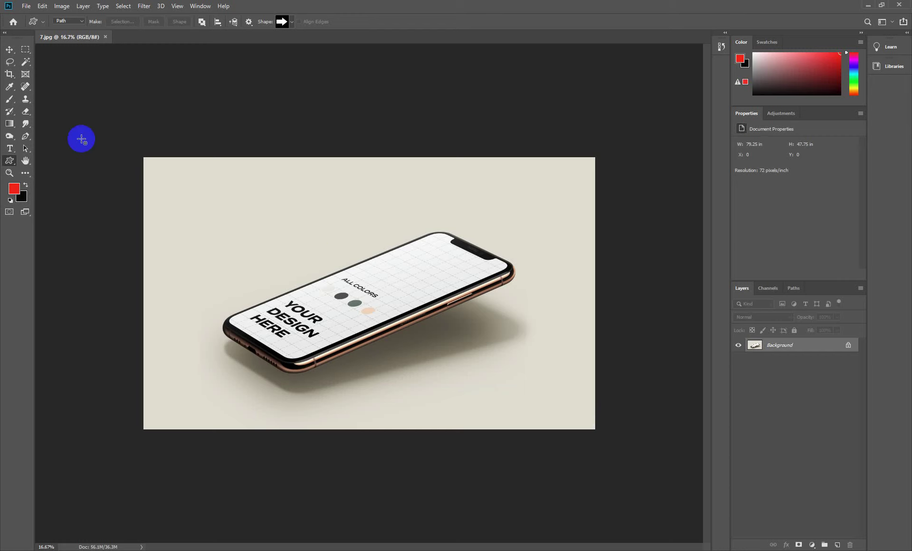
- Select the phone's screen area with the Quick Selection Tool, refining edges and notch
{"action": "left_click", "coordinate": [28, 67]}
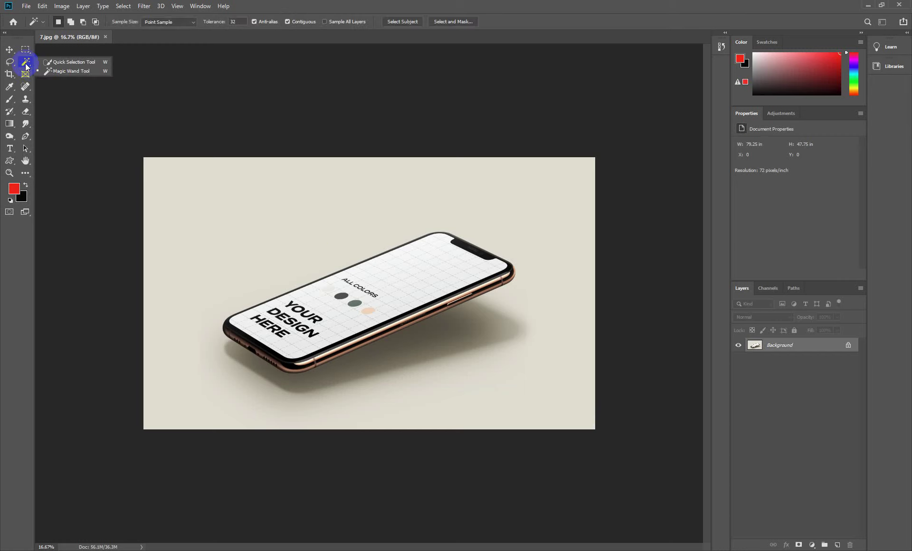
{"action": "left_click", "coordinate": [66, 66]}
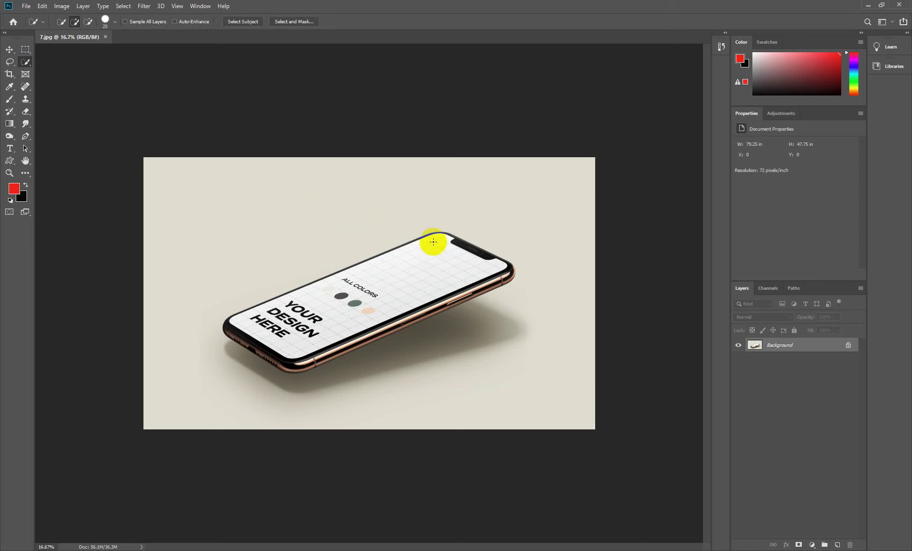
{"action": "left_click_drag", "start_coordinate": [444, 239], "coordinate": [270, 328]}
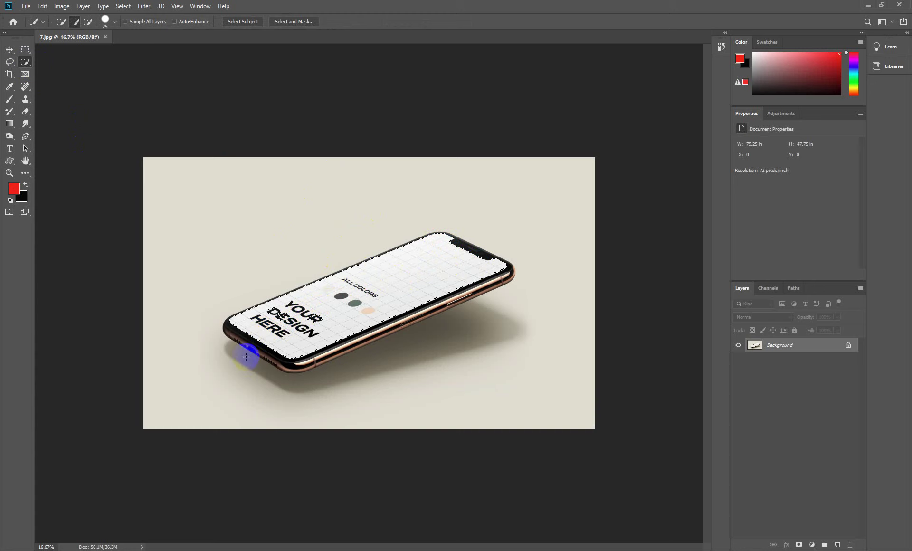
{"action": "mouse_move", "coordinate": [262, 330]}
{"action": "left_mouse_down"}
{"action": "mouse_move", "coordinate": [304, 338]}
{"action": "mouse_move", "coordinate": [273, 352]}
{"action": "left_mouse_up"}
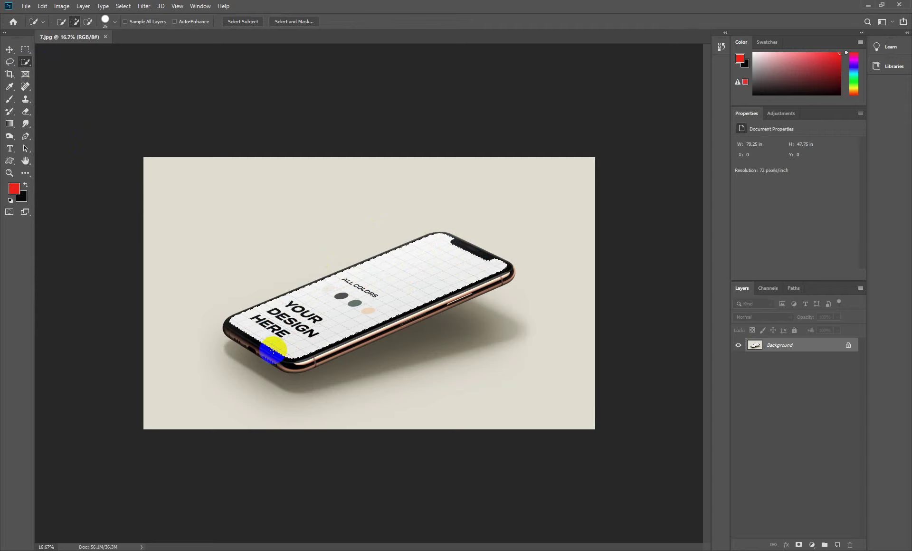
{"action": "scroll", "coordinate": [265, 347], "scroll_direction": "up", "scroll_amount": 3}
{"action": "scroll", "coordinate": [190, 328], "scroll_direction": "up", "scroll_amount": 1}
{"action": "scroll", "coordinate": [160, 316], "scroll_direction": "up", "scroll_amount": 1}
{"action": "mouse_move", "coordinate": [160, 316]}
{"action": "left_mouse_down"}
{"action": "mouse_move", "coordinate": [254, 290]}
{"action": "mouse_move", "coordinate": [497, 179]}
{"action": "left_mouse_up"}
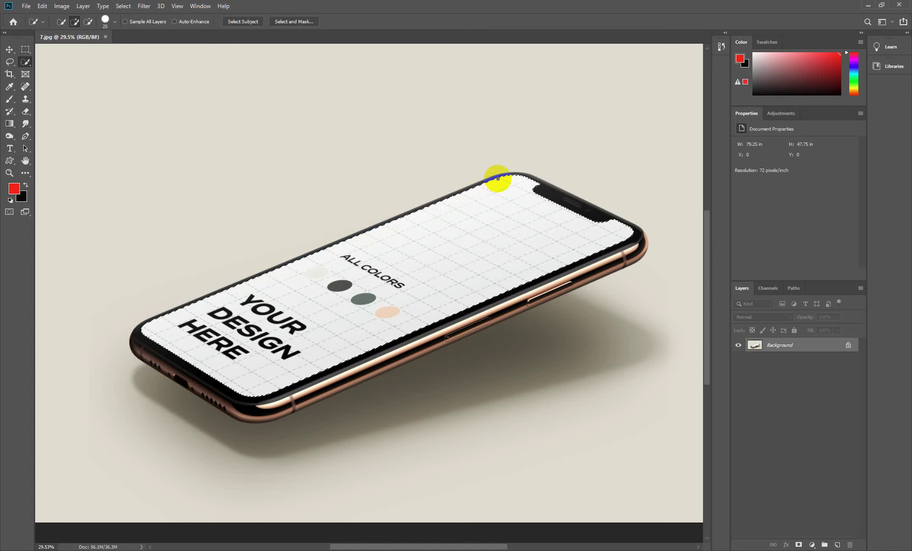
{"action": "left_click_drag", "start_coordinate": [522, 175], "coordinate": [561, 210]}
{"action": "mouse_move", "coordinate": [621, 237]}
{"action": "left_mouse_down"}
{"action": "mouse_move", "coordinate": [392, 320]}
{"action": "mouse_move", "coordinate": [265, 383]}
{"action": "mouse_move", "coordinate": [152, 362]}
{"action": "mouse_move", "coordinate": [141, 331]}
{"action": "left_mouse_up"}
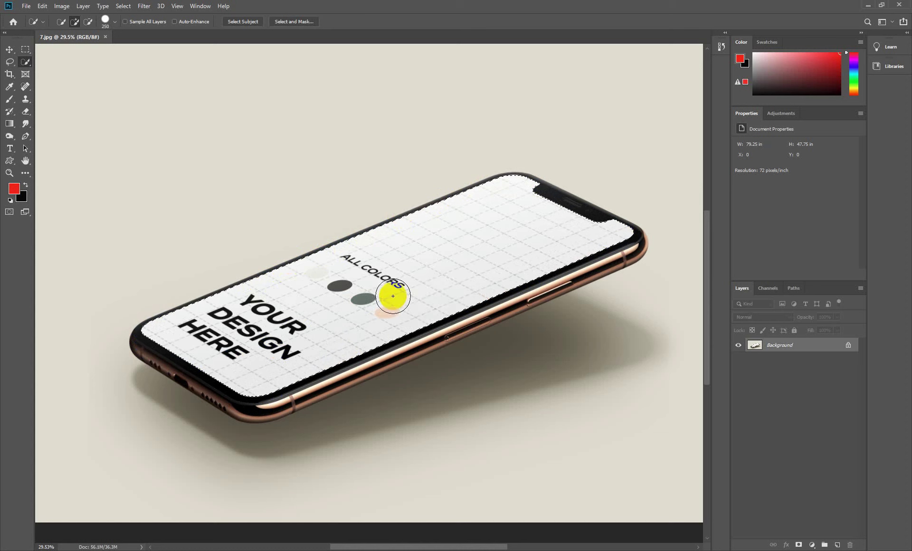
{"action": "scroll", "coordinate": [392, 297], "scroll_direction": "right", "scroll_amount": 1}
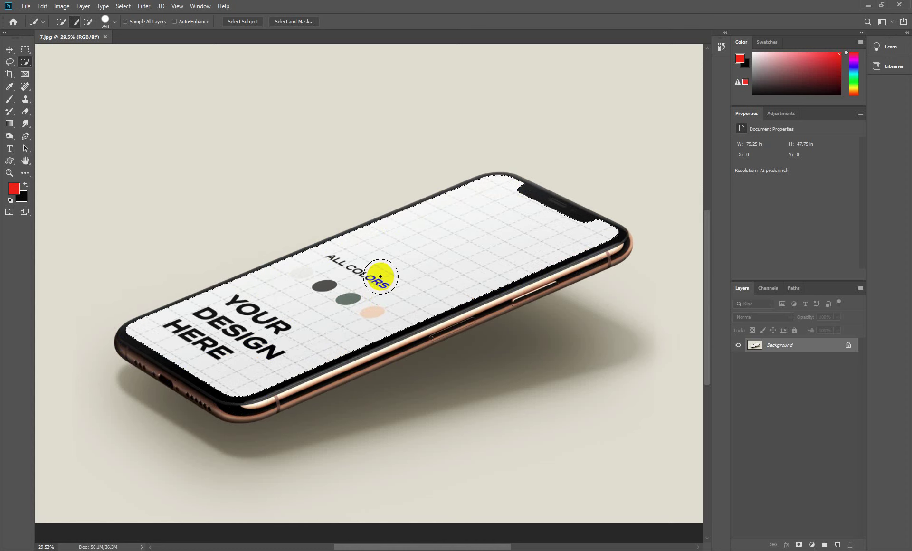
- Copy the screen selection onto a new hidden Layer 1 and fit the image on screen
{"action": "right_click", "coordinate": [381, 277]}
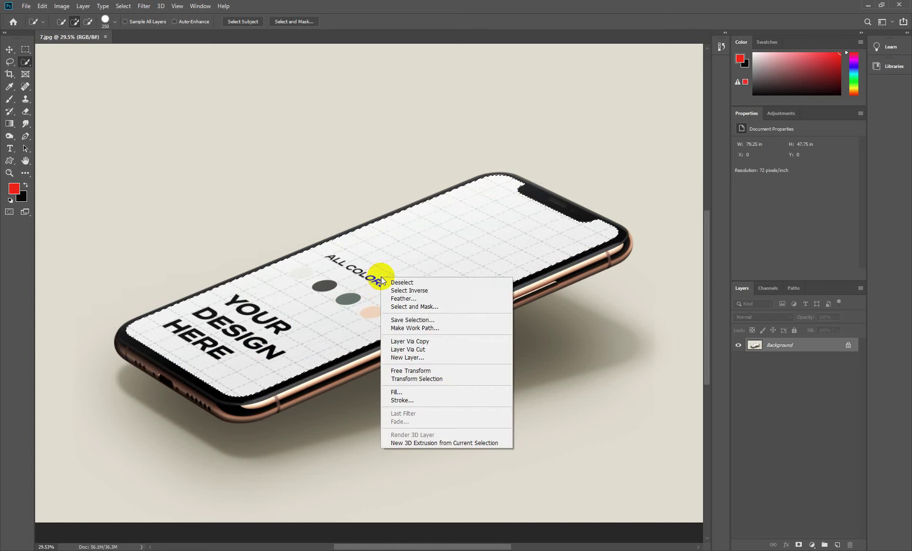
{"action": "left_click", "coordinate": [414, 341]}
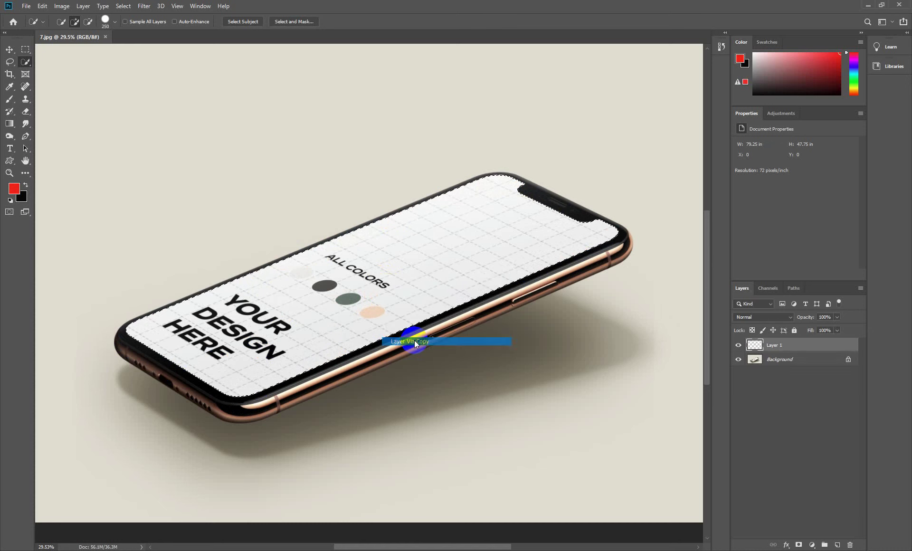
{"action": "left_click", "coordinate": [739, 346]}
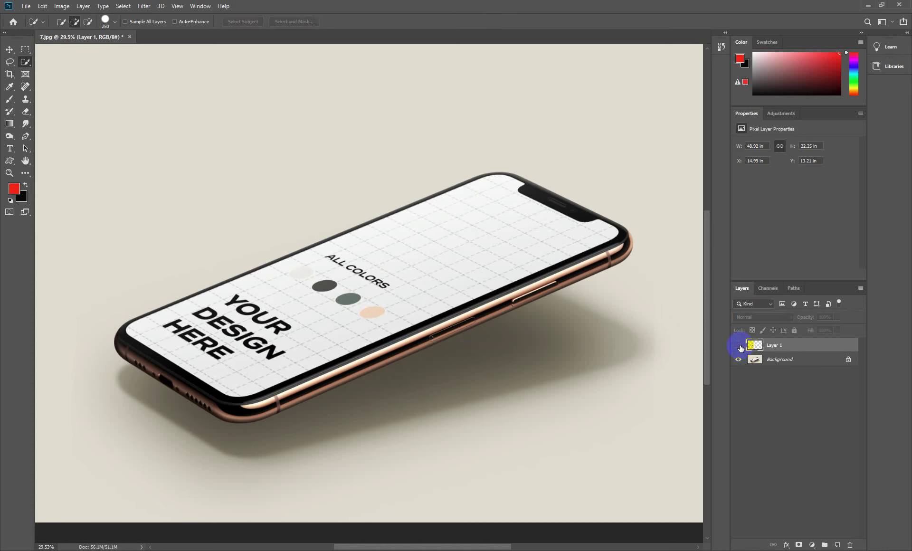
{"action": "key", "text": "ctrl+0"}
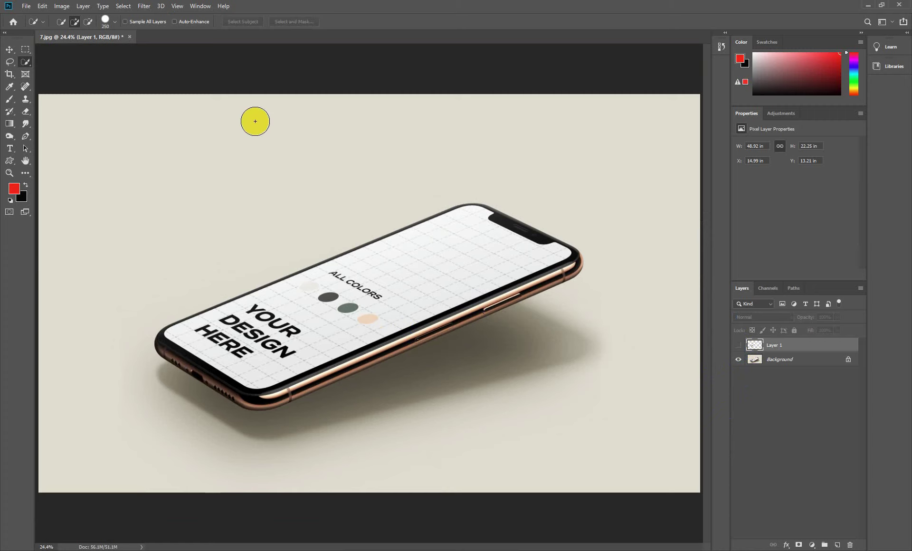
- Open the girl-swim-river umbrella photo and drag it into 7.jpg as Layer 2
{"action": "left_click", "coordinate": [23, 6]}
{"action": "left_click", "coordinate": [36, 25]}
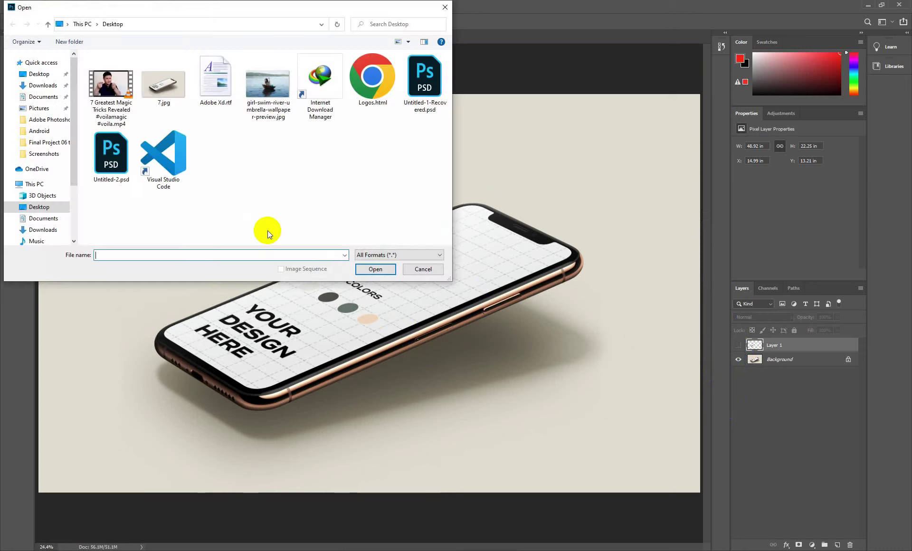
{"action": "left_click", "coordinate": [266, 85]}
{"action": "left_click", "coordinate": [366, 269]}
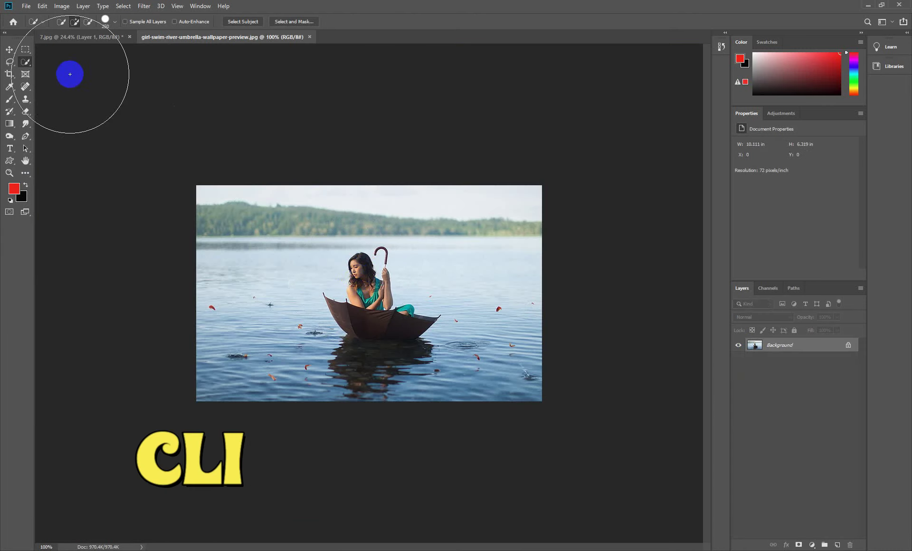
{"action": "left_click", "coordinate": [9, 49]}
{"action": "mouse_move", "coordinate": [366, 290]}
{"action": "left_mouse_down"}
{"action": "mouse_move", "coordinate": [153, 52]}
{"action": "mouse_move", "coordinate": [286, 224]}
{"action": "mouse_move", "coordinate": [307, 296]}
{"action": "left_mouse_up"}
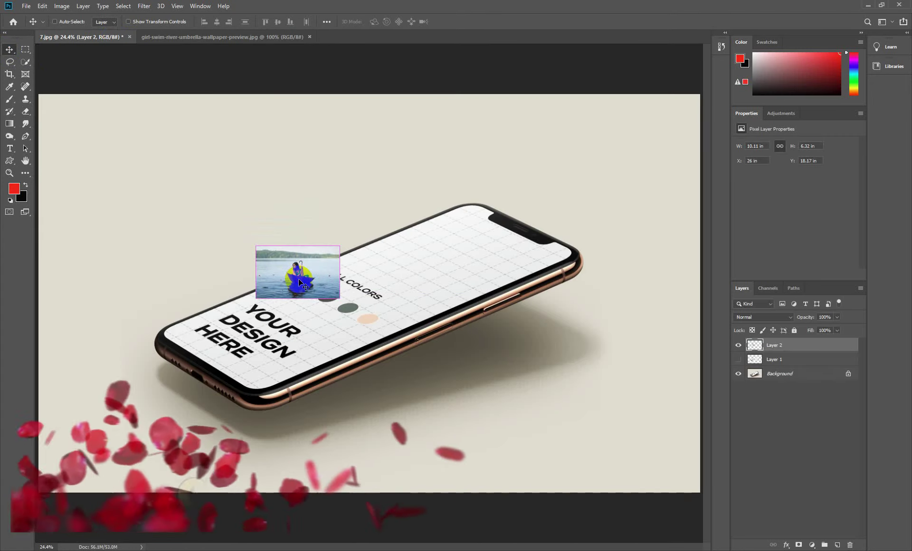
- Free Transform the lake photo, scaling it up roughly fivefold over the phone
{"action": "key", "text": "ctrl+t"}
{"action": "mouse_move", "coordinate": [339, 298]}
{"action": "left_mouse_down"}
{"action": "mouse_move", "coordinate": [408, 355]}
{"action": "mouse_move", "coordinate": [481, 386]}
{"action": "left_mouse_up"}
{"action": "mouse_move", "coordinate": [413, 349]}
{"action": "left_mouse_down"}
{"action": "mouse_move", "coordinate": [441, 364]}
{"action": "mouse_move", "coordinate": [425, 352]}
{"action": "left_mouse_up"}
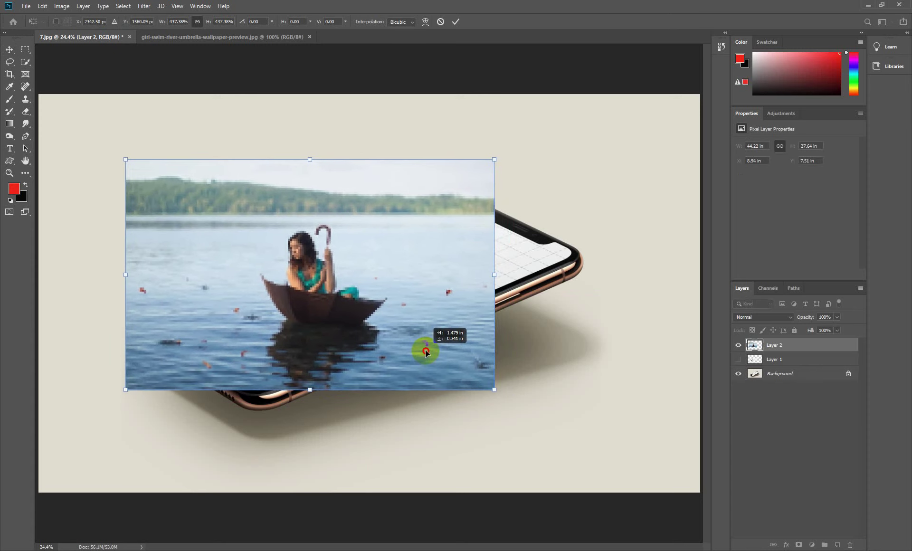
{"action": "left_click_drag", "start_coordinate": [495, 391], "coordinate": [523, 408]}
{"action": "mouse_move", "coordinate": [480, 370]}
{"action": "left_mouse_down"}
{"action": "mouse_move", "coordinate": [531, 352]}
{"action": "mouse_move", "coordinate": [545, 325]}
{"action": "mouse_move", "coordinate": [547, 380]}
{"action": "left_mouse_up"}
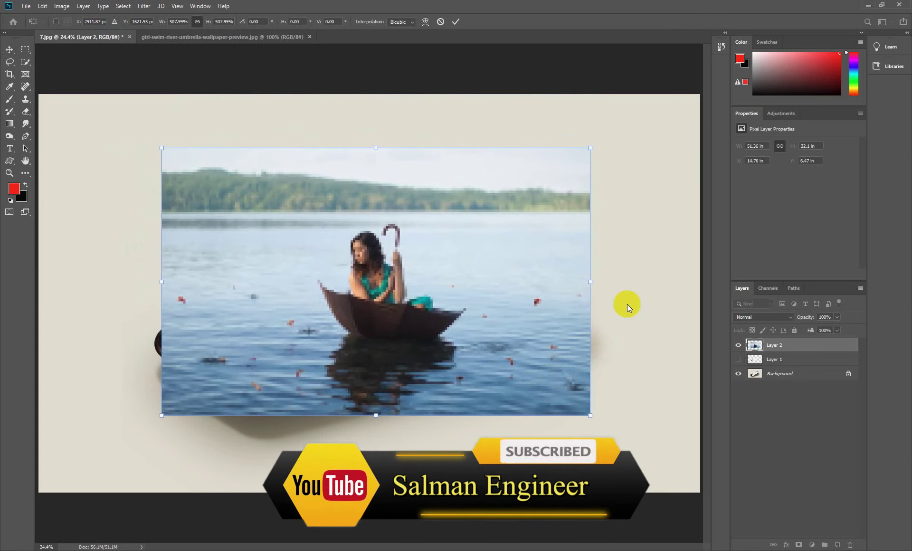
{"action": "left_click", "coordinate": [836, 317]}
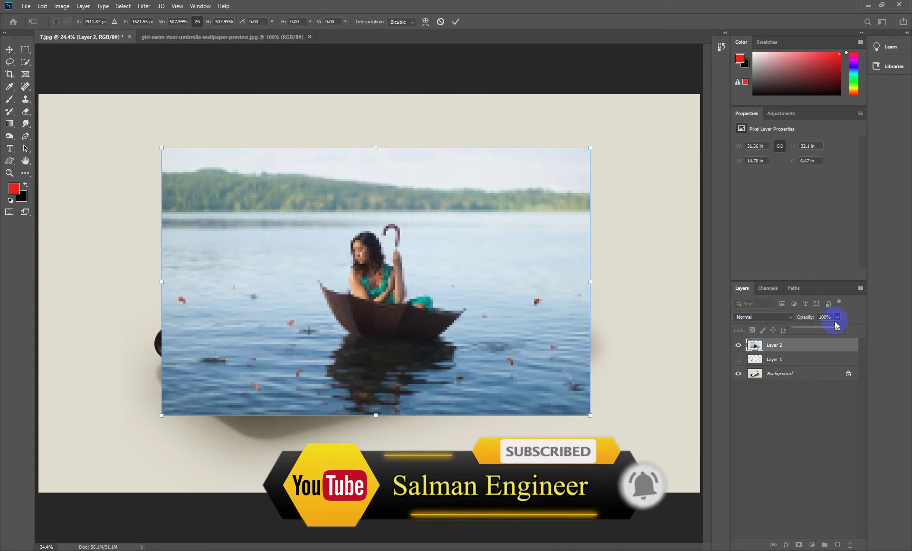
- Make the lake photo semi-transparent, then move and rotate it to the phone's tilt
{"action": "left_click", "coordinate": [813, 328]}
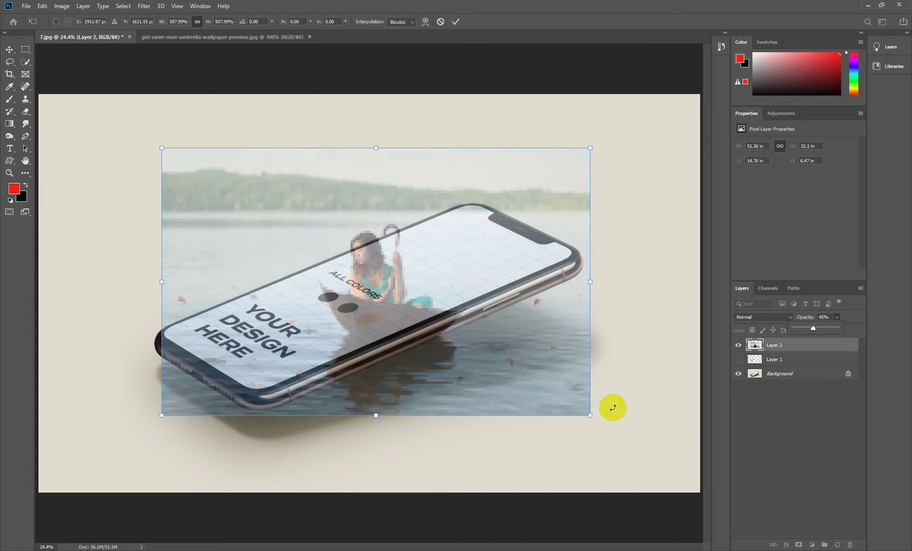
{"action": "left_click_drag", "start_coordinate": [591, 417], "coordinate": [577, 407]}
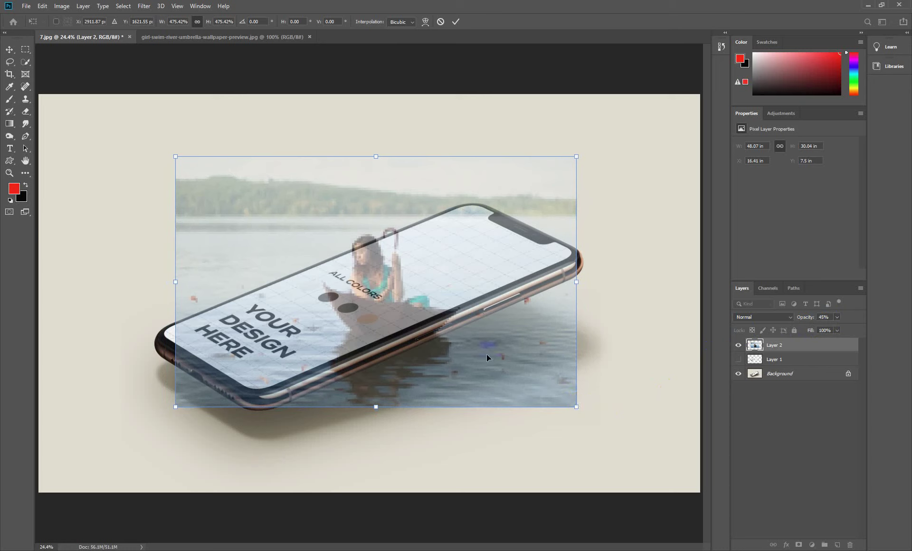
{"action": "left_click_drag", "start_coordinate": [493, 326], "coordinate": [482, 306]}
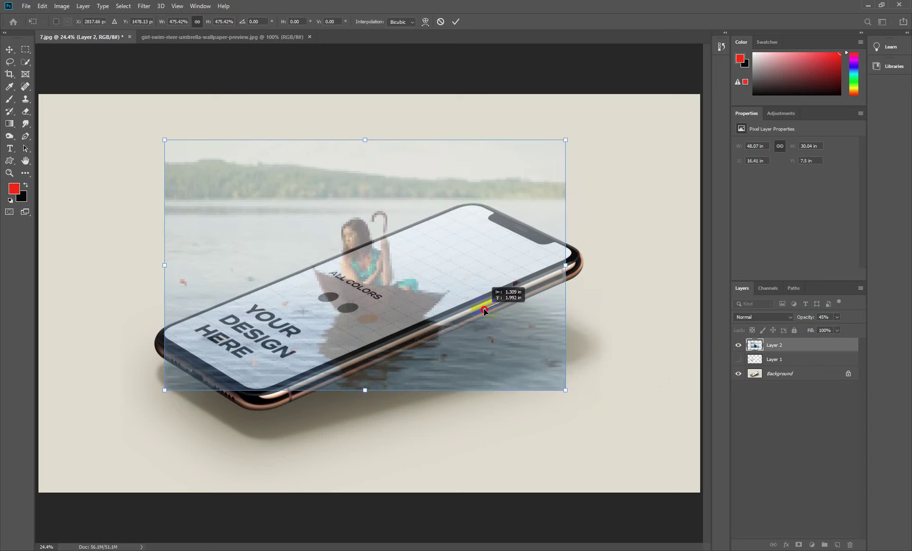
{"action": "left_click_drag", "start_coordinate": [483, 307], "coordinate": [482, 299]}
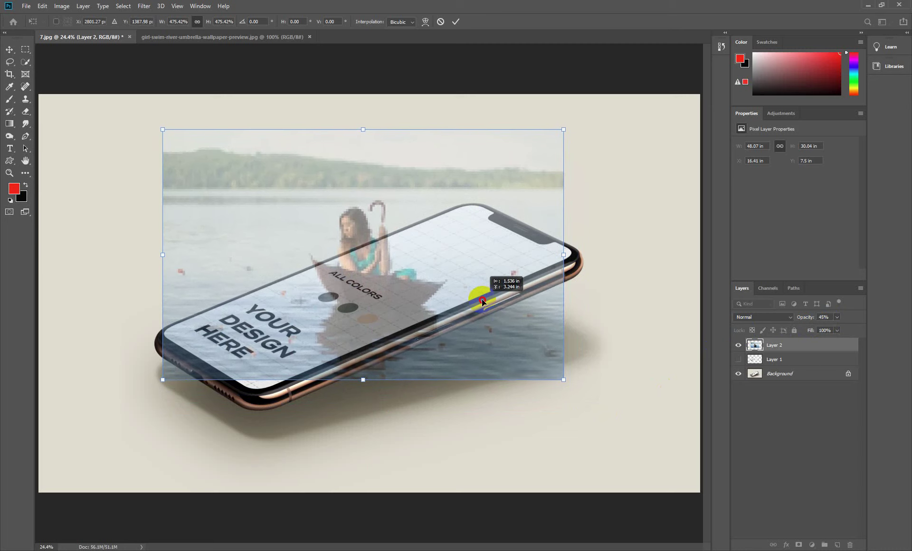
{"action": "mouse_move", "coordinate": [586, 309]}
{"action": "left_mouse_down"}
{"action": "mouse_move", "coordinate": [598, 296]}
{"action": "mouse_move", "coordinate": [596, 261]}
{"action": "left_mouse_up"}
{"action": "left_click_drag", "start_coordinate": [472, 310], "coordinate": [488, 319]}
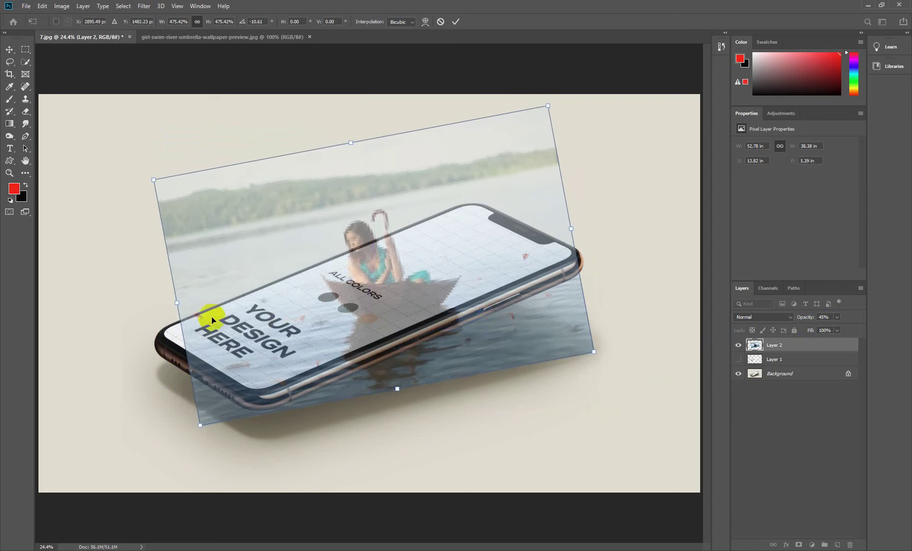
- Stretch the photo to fit the phone, apply the transform, and restore 100% opacity
{"action": "left_click_drag", "start_coordinate": [174, 300], "coordinate": [156, 305]}
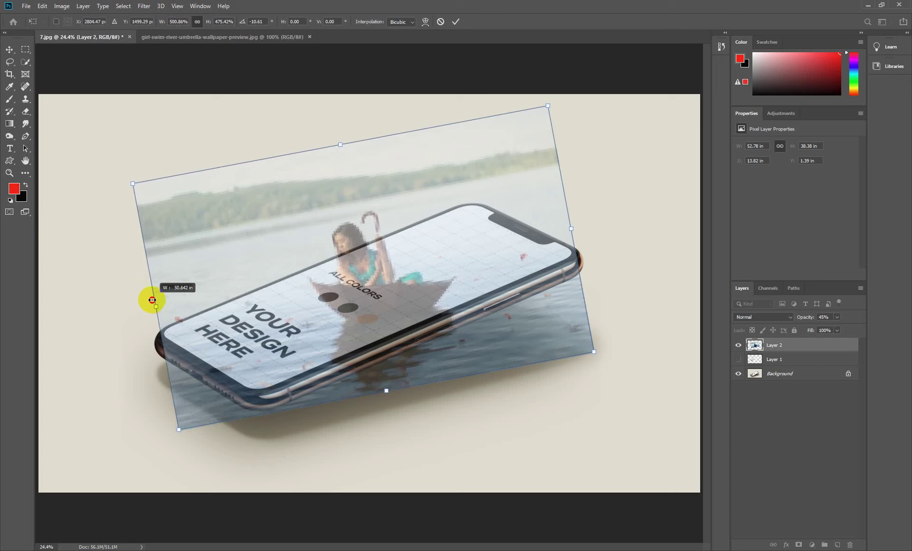
{"action": "left_click_drag", "start_coordinate": [342, 140], "coordinate": [333, 121]}
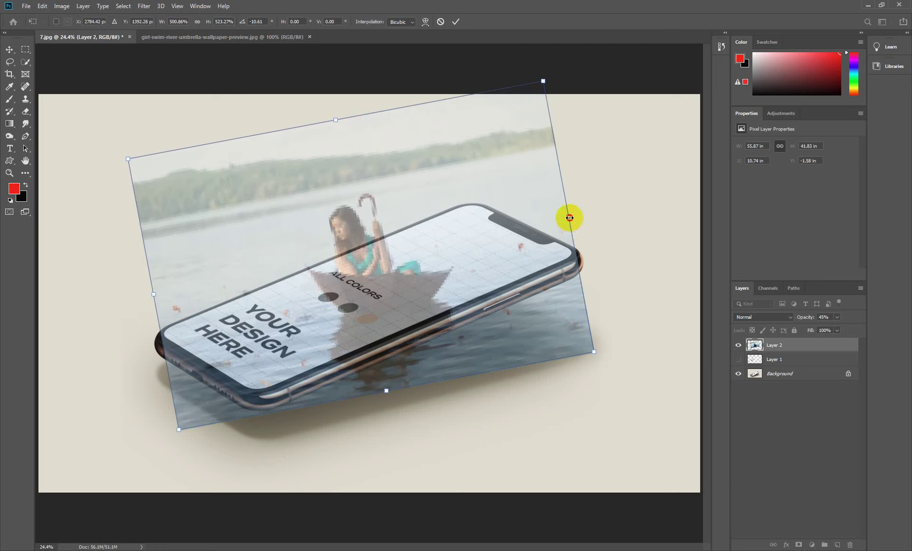
{"action": "left_click_drag", "start_coordinate": [569, 216], "coordinate": [574, 215]}
{"action": "mouse_move", "coordinate": [445, 283]}
{"action": "left_mouse_down"}
{"action": "mouse_move", "coordinate": [404, 285]}
{"action": "mouse_move", "coordinate": [405, 298]}
{"action": "left_mouse_up"}
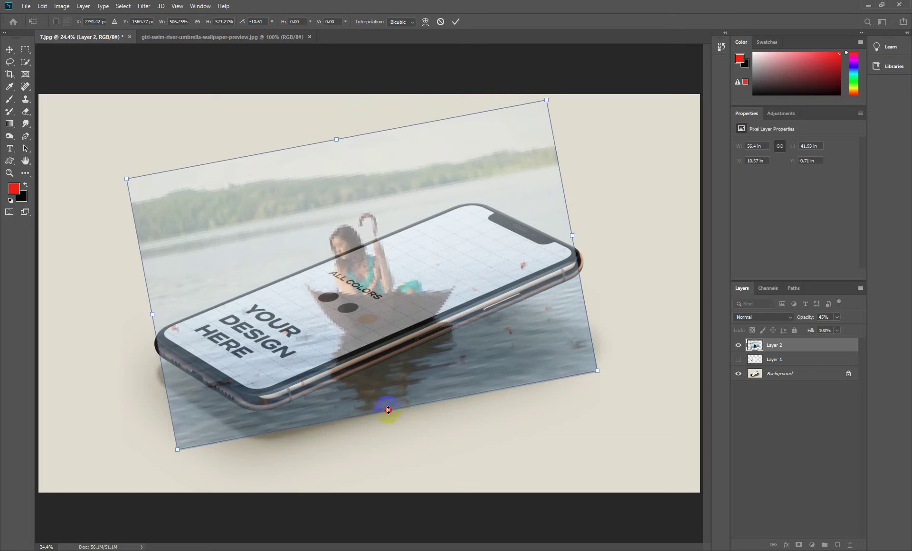
{"action": "left_click_drag", "start_coordinate": [388, 409], "coordinate": [388, 404]}
{"action": "left_click_drag", "start_coordinate": [381, 312], "coordinate": [382, 310]}
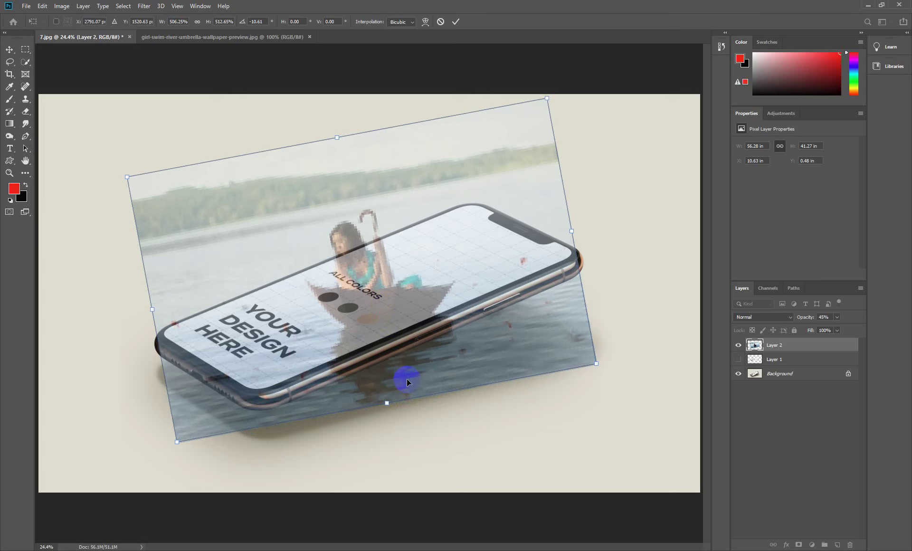
{"action": "key", "text": "Return"}
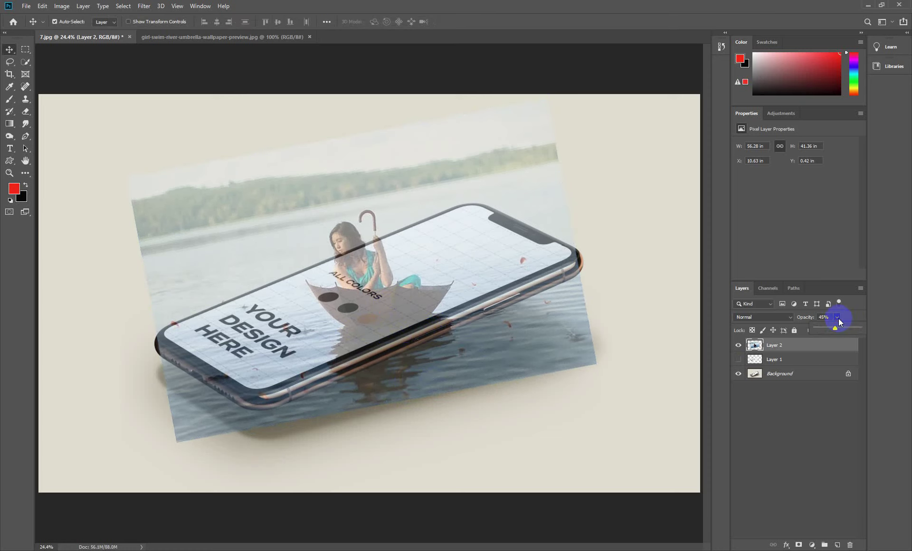
{"action": "left_click_drag", "start_coordinate": [849, 330], "coordinate": [862, 329]}
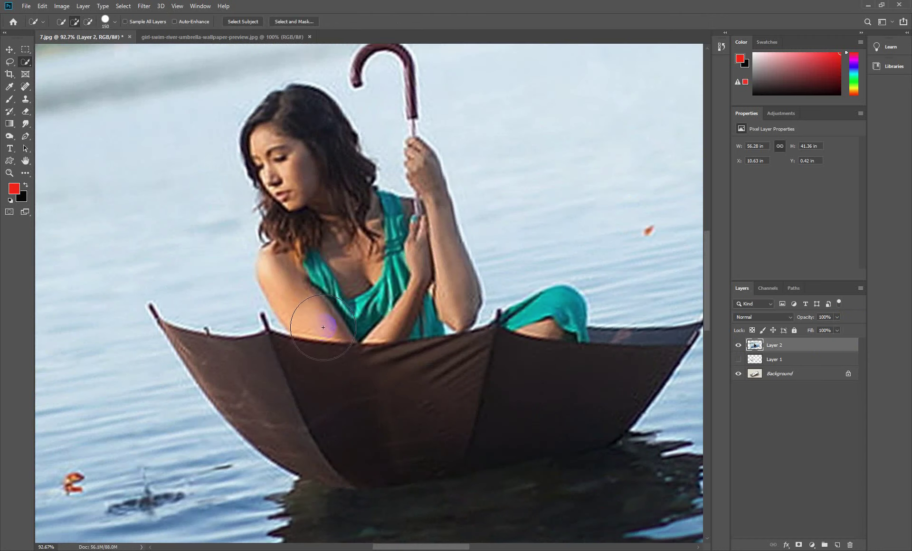
- Deselect, switch to the Magnetic Lasso, and trace along the girl's arm and hair
{"action": "key", "text": "ctrl+d"}
{"action": "left_click", "coordinate": [10, 62]}
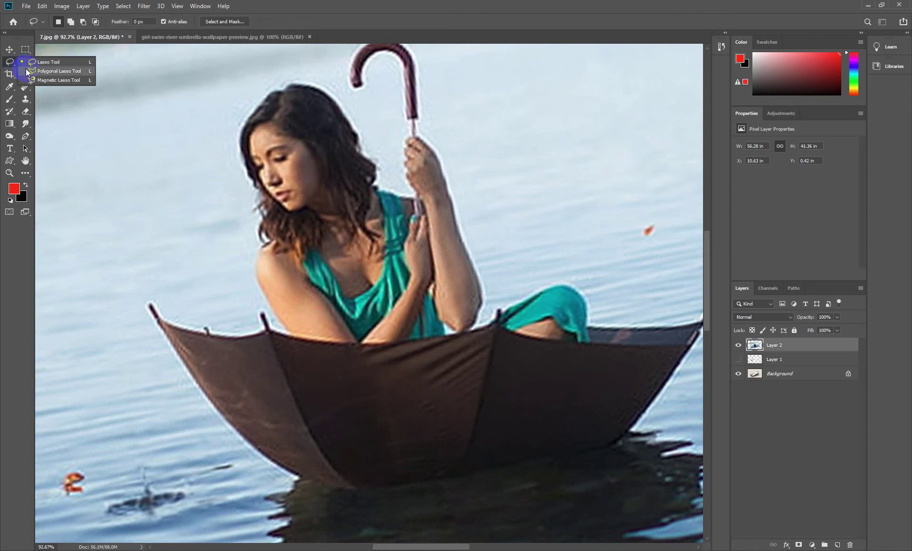
{"action": "left_click", "coordinate": [42, 72]}
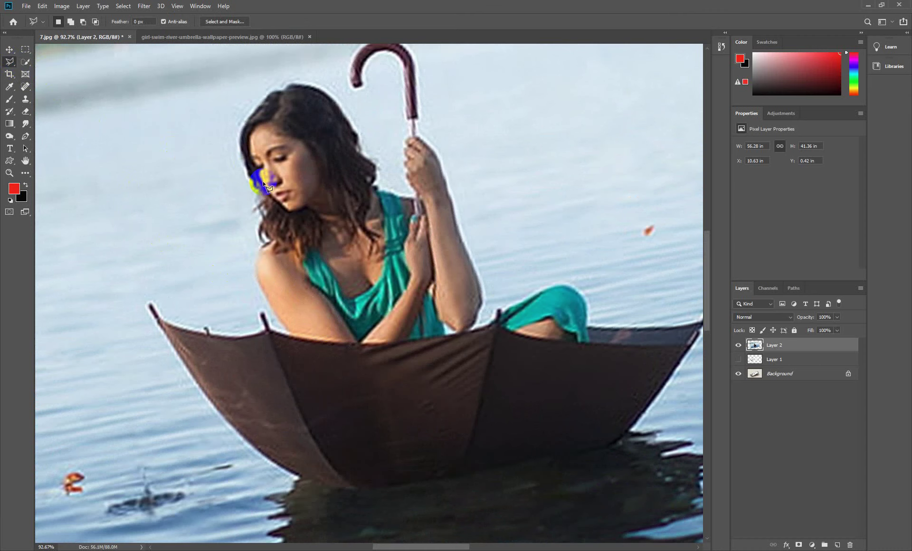
{"action": "scroll", "coordinate": [274, 221], "scroll_direction": "up", "scroll_amount": 3}
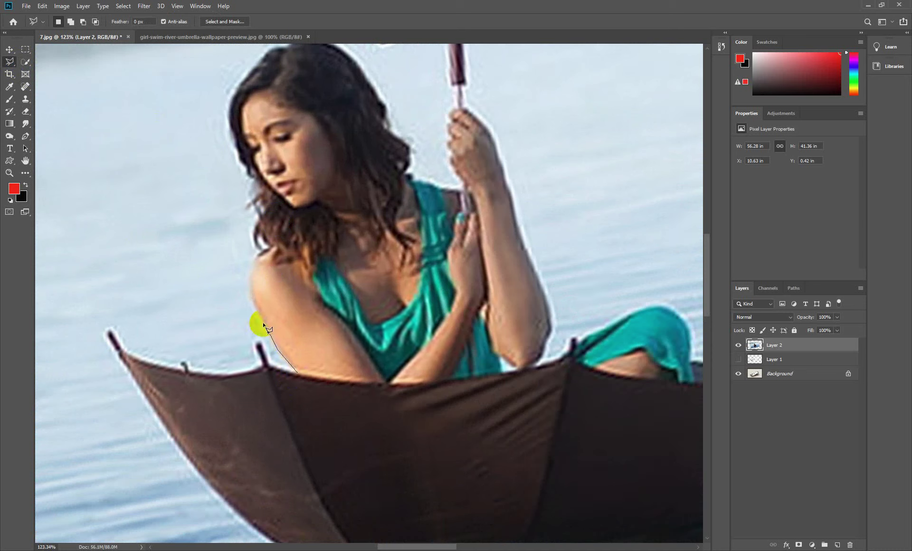
{"action": "left_click", "coordinate": [253, 305]}
{"action": "left_click_drag", "start_coordinate": [256, 234], "coordinate": [246, 285]}
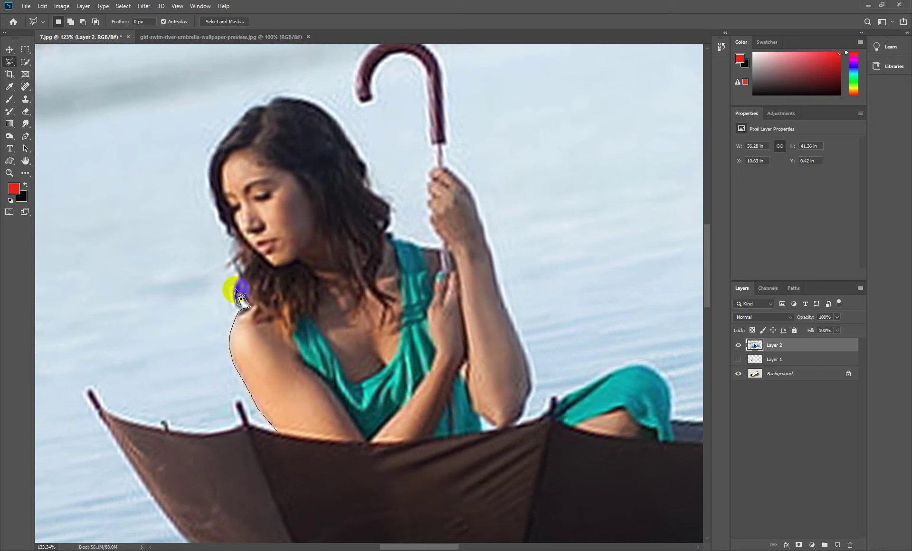
{"action": "left_click", "coordinate": [240, 281]}
{"action": "mouse_move", "coordinate": [240, 278]}
{"action": "left_mouse_down"}
{"action": "mouse_move", "coordinate": [244, 252]}
{"action": "mouse_move", "coordinate": [207, 194]}
{"action": "mouse_move", "coordinate": [213, 141]}
{"action": "mouse_move", "coordinate": [298, 91]}
{"action": "mouse_move", "coordinate": [358, 149]}
{"action": "mouse_move", "coordinate": [366, 184]}
{"action": "mouse_move", "coordinate": [388, 204]}
{"action": "mouse_move", "coordinate": [394, 238]}
{"action": "mouse_move", "coordinate": [440, 252]}
{"action": "left_mouse_up"}
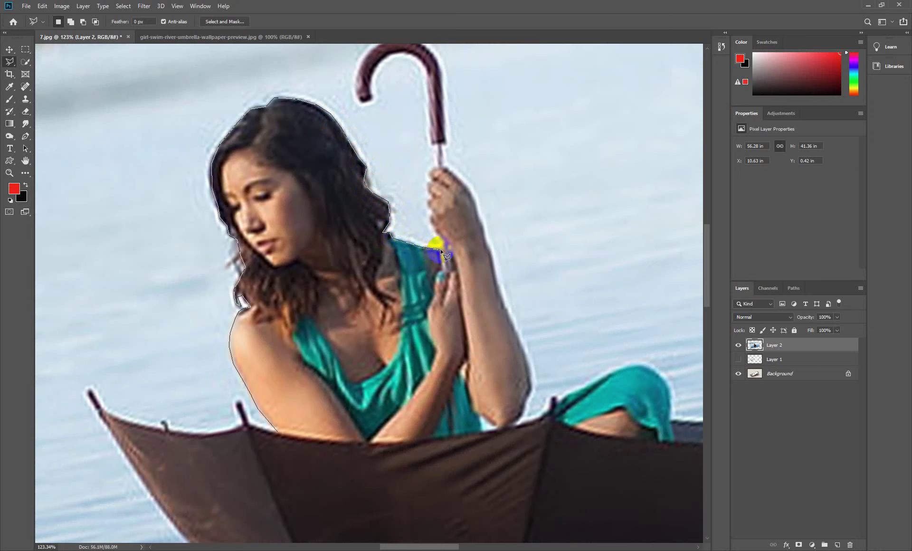
- Extend the lasso outline up along the girl's hand
{"action": "left_click_drag", "start_coordinate": [437, 233], "coordinate": [430, 224]}
{"action": "left_click_drag", "start_coordinate": [432, 214], "coordinate": [429, 209]}
{"action": "left_click", "coordinate": [427, 189]}
{"action": "left_click_drag", "start_coordinate": [430, 184], "coordinate": [433, 182]}
- Trace the outline around the umbrella hook and down its handle
{"action": "left_click_drag", "start_coordinate": [428, 130], "coordinate": [428, 220]}
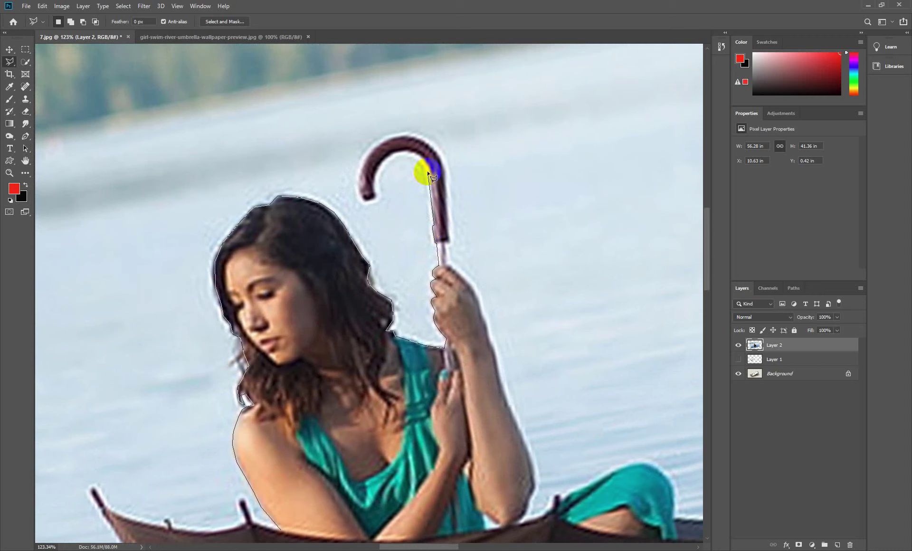
{"action": "left_click", "coordinate": [423, 163]}
{"action": "left_click", "coordinate": [385, 162]}
{"action": "mouse_move", "coordinate": [378, 177]}
{"action": "left_mouse_down"}
{"action": "mouse_move", "coordinate": [379, 196]}
{"action": "mouse_move", "coordinate": [364, 201]}
{"action": "left_mouse_up"}
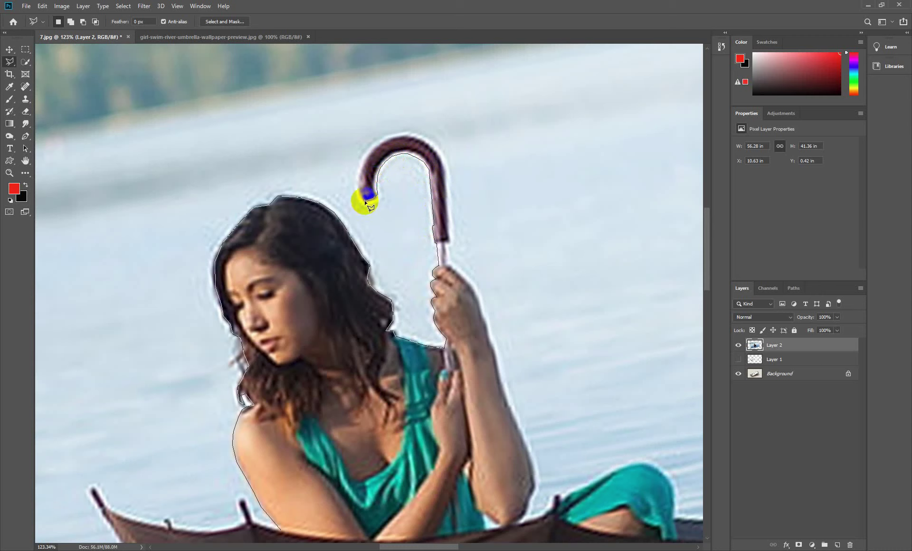
{"action": "mouse_move", "coordinate": [364, 201]}
{"action": "left_mouse_down"}
{"action": "mouse_move", "coordinate": [354, 187]}
{"action": "mouse_move", "coordinate": [360, 151]}
{"action": "mouse_move", "coordinate": [413, 135]}
{"action": "left_mouse_up"}
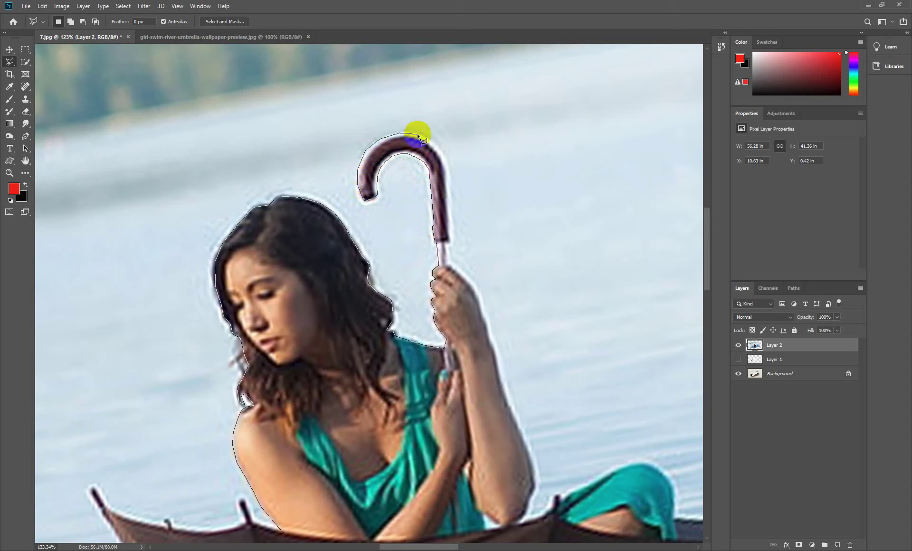
{"action": "left_click_drag", "start_coordinate": [413, 135], "coordinate": [437, 150]}
{"action": "left_click", "coordinate": [441, 153]}
{"action": "mouse_move", "coordinate": [444, 161]}
{"action": "left_mouse_down"}
{"action": "mouse_move", "coordinate": [449, 266]}
{"action": "mouse_move", "coordinate": [393, 205]}
{"action": "left_mouse_up"}
{"action": "mouse_move", "coordinate": [407, 260]}
{"action": "left_mouse_down"}
{"action": "mouse_move", "coordinate": [377, 240]}
{"action": "mouse_move", "coordinate": [379, 207]}
{"action": "mouse_move", "coordinate": [399, 238]}
{"action": "mouse_move", "coordinate": [407, 301]}
{"action": "mouse_move", "coordinate": [358, 210]}
{"action": "mouse_move", "coordinate": [385, 265]}
{"action": "mouse_move", "coordinate": [378, 278]}
{"action": "mouse_move", "coordinate": [388, 344]}
{"action": "mouse_move", "coordinate": [373, 362]}
{"action": "left_mouse_up"}
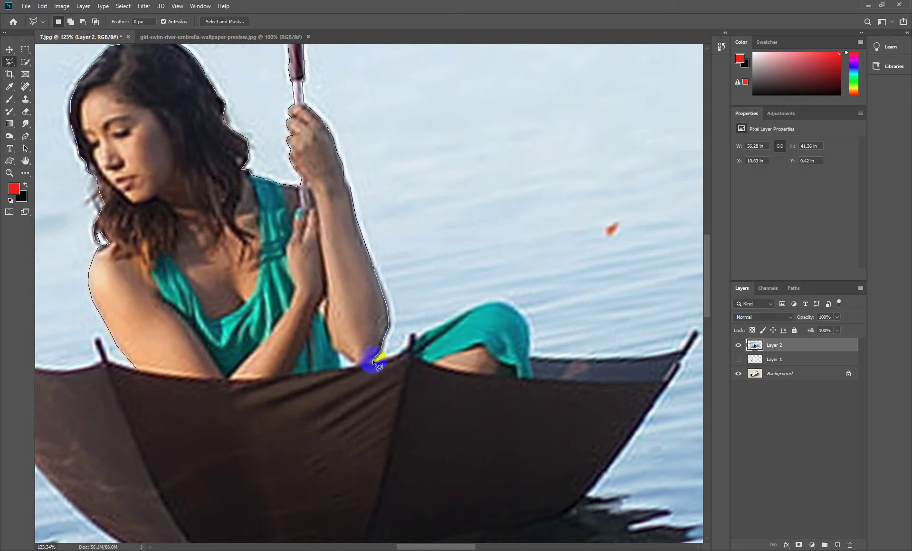
- Trace down the arm to the knee and along the umbrella's top to its right tip
{"action": "mouse_move", "coordinate": [370, 362]}
{"action": "left_mouse_down"}
{"action": "mouse_move", "coordinate": [403, 363]}
{"action": "mouse_move", "coordinate": [393, 360]}
{"action": "mouse_move", "coordinate": [423, 338]}
{"action": "left_mouse_up"}
{"action": "mouse_move", "coordinate": [423, 338]}
{"action": "left_mouse_down"}
{"action": "mouse_move", "coordinate": [470, 309]}
{"action": "mouse_move", "coordinate": [515, 308]}
{"action": "mouse_move", "coordinate": [526, 318]}
{"action": "left_mouse_up"}
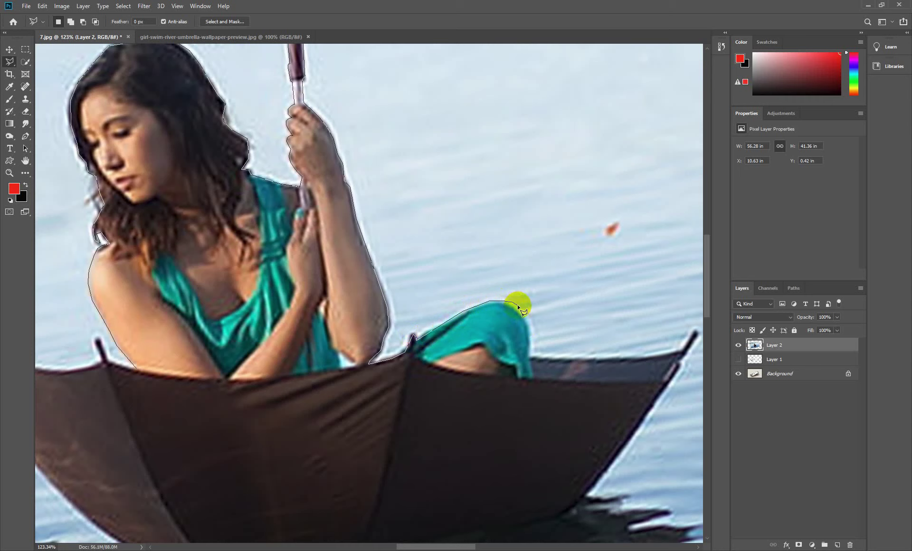
{"action": "left_click", "coordinate": [529, 359]}
{"action": "mouse_move", "coordinate": [531, 359]}
{"action": "left_mouse_down"}
{"action": "mouse_move", "coordinate": [659, 356]}
{"action": "mouse_move", "coordinate": [429, 346]}
{"action": "left_mouse_up"}
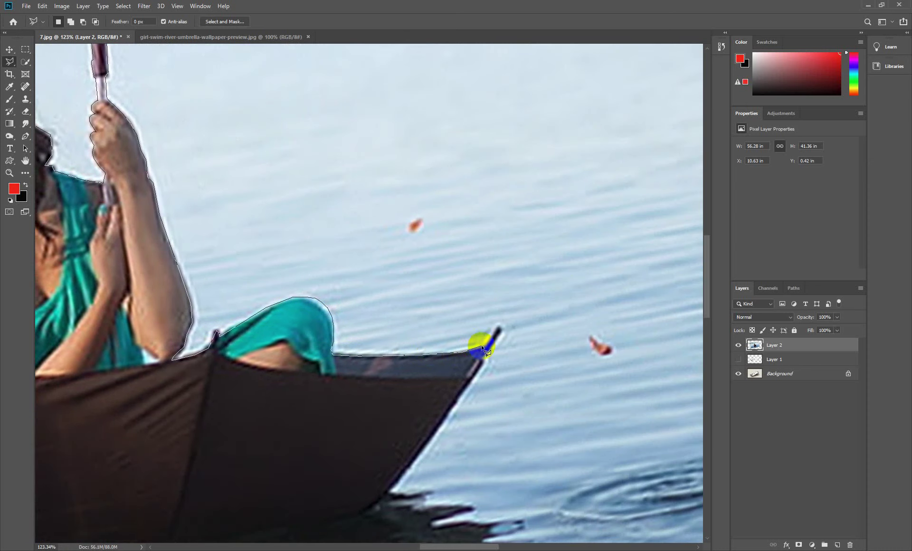
{"action": "mouse_move", "coordinate": [485, 348]}
{"action": "left_mouse_down"}
{"action": "mouse_move", "coordinate": [504, 331]}
{"action": "mouse_move", "coordinate": [483, 360]}
{"action": "left_mouse_up"}
- Continue around the umbrella's bottom edge and left tip, then close the selection
{"action": "mouse_move", "coordinate": [484, 360]}
{"action": "left_mouse_down"}
{"action": "mouse_move", "coordinate": [433, 438]}
{"action": "mouse_move", "coordinate": [468, 260]}
{"action": "mouse_move", "coordinate": [406, 335]}
{"action": "mouse_move", "coordinate": [206, 366]}
{"action": "mouse_move", "coordinate": [199, 376]}
{"action": "mouse_move", "coordinate": [344, 366]}
{"action": "mouse_move", "coordinate": [407, 389]}
{"action": "left_mouse_up"}
{"action": "left_click_drag", "start_coordinate": [316, 427], "coordinate": [214, 407]}
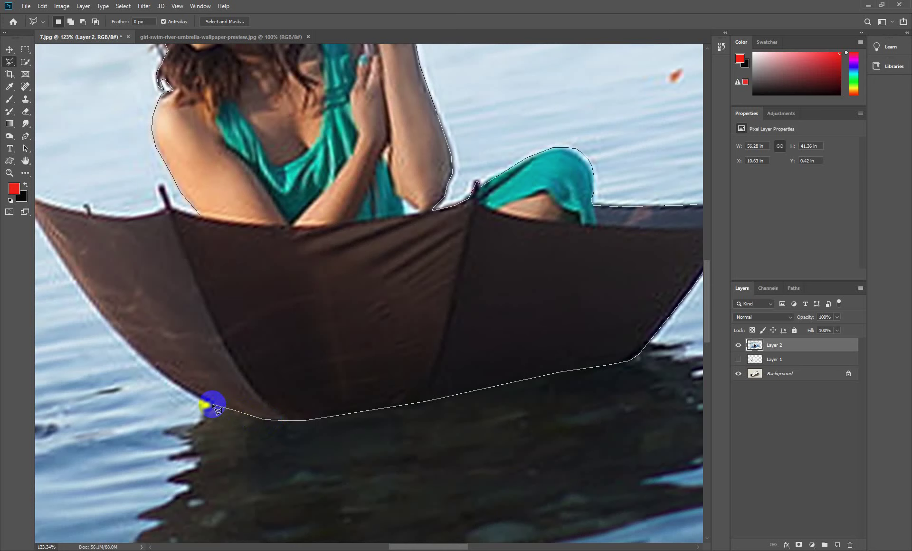
{"action": "mouse_move", "coordinate": [169, 364]}
{"action": "left_mouse_down"}
{"action": "mouse_move", "coordinate": [273, 433]}
{"action": "mouse_move", "coordinate": [234, 418]}
{"action": "mouse_move", "coordinate": [202, 383]}
{"action": "mouse_move", "coordinate": [120, 255]}
{"action": "left_mouse_up"}
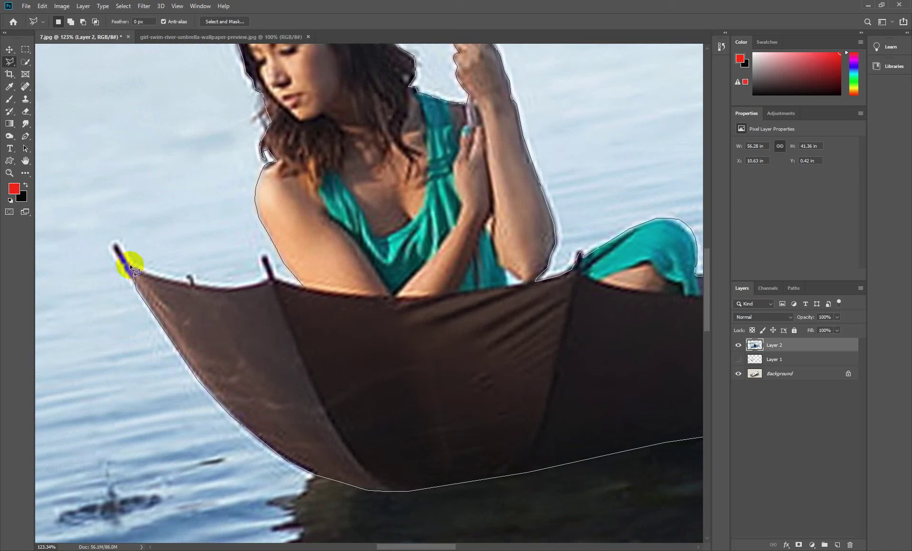
{"action": "mouse_move", "coordinate": [118, 251]}
{"action": "left_mouse_down"}
{"action": "mouse_move", "coordinate": [150, 278]}
{"action": "mouse_move", "coordinate": [204, 287]}
{"action": "mouse_move", "coordinate": [263, 282]}
{"action": "mouse_move", "coordinate": [265, 259]}
{"action": "left_mouse_up"}
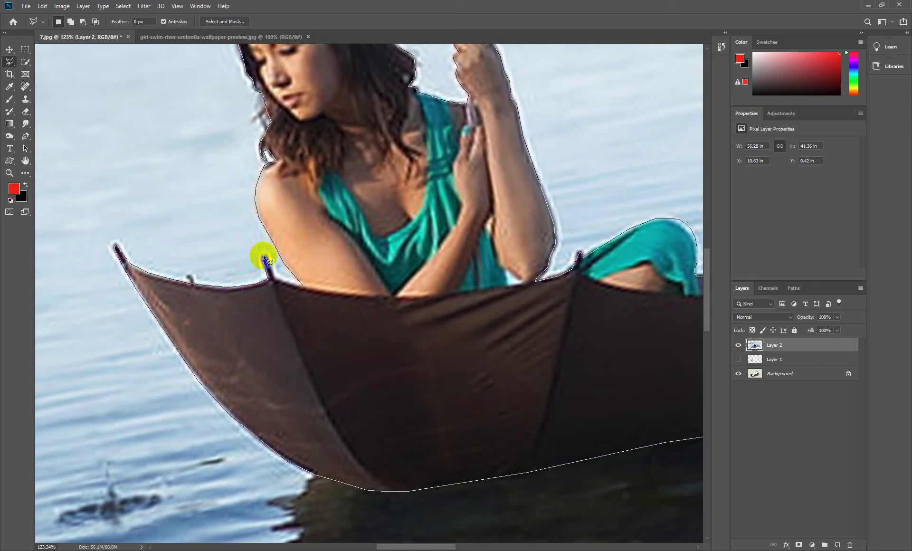
{"action": "left_click_drag", "start_coordinate": [267, 256], "coordinate": [277, 279]}
{"action": "double_click", "coordinate": [301, 291]}
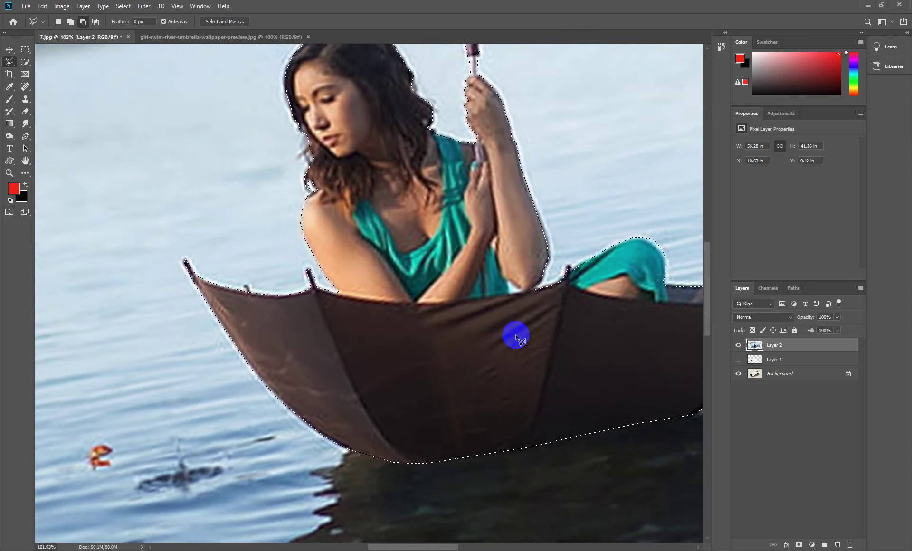
- With Quick Selection and Alt, subtract the water patch beside the girl's arm
{"action": "scroll", "coordinate": [515, 332], "scroll_direction": "down", "scroll_amount": 3}
{"action": "scroll", "coordinate": [522, 309], "scroll_direction": "up", "scroll_amount": 2}
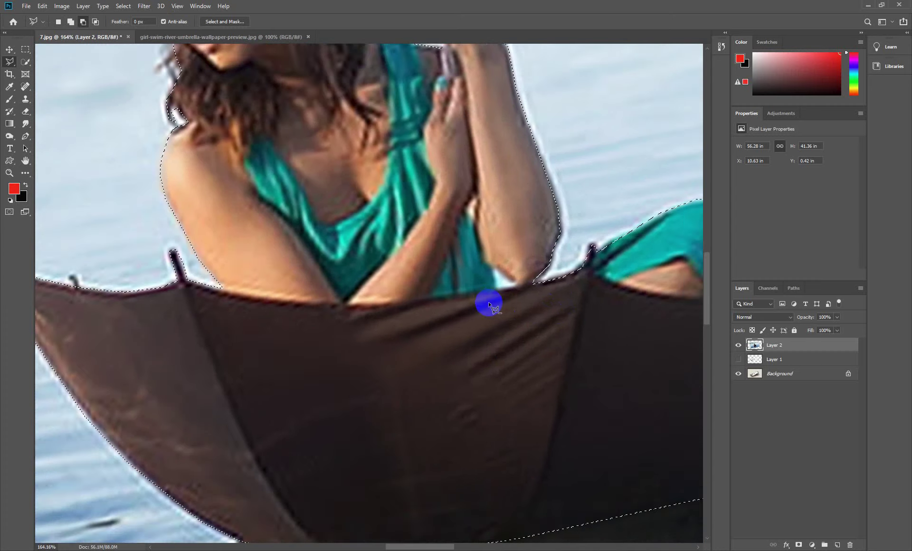
{"action": "scroll", "coordinate": [489, 305], "scroll_direction": "up", "scroll_amount": 1}
{"action": "right_click", "coordinate": [25, 61]}
{"action": "left_click", "coordinate": [65, 61]}
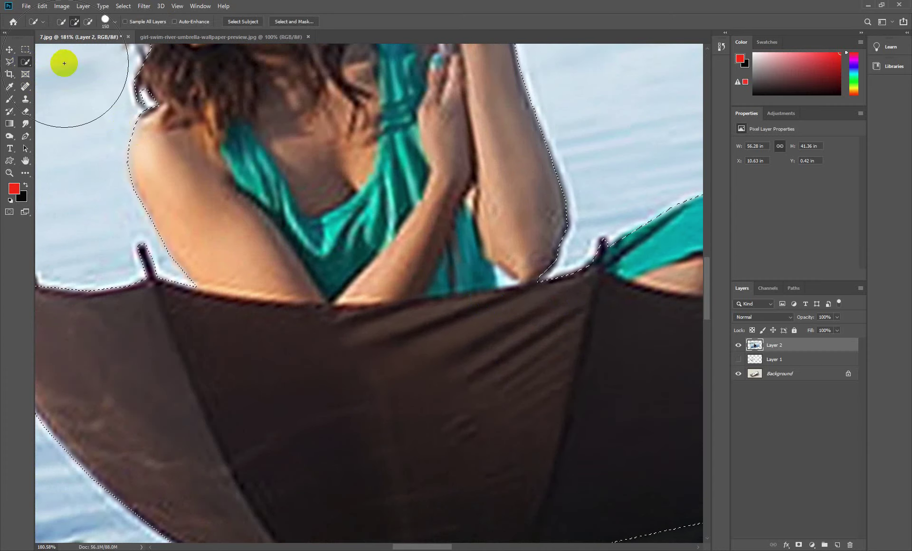
{"action": "scroll", "coordinate": [479, 285], "scroll_direction": "down", "scroll_amount": 3}
{"action": "scroll", "coordinate": [488, 281], "scroll_direction": "up", "scroll_amount": 1}
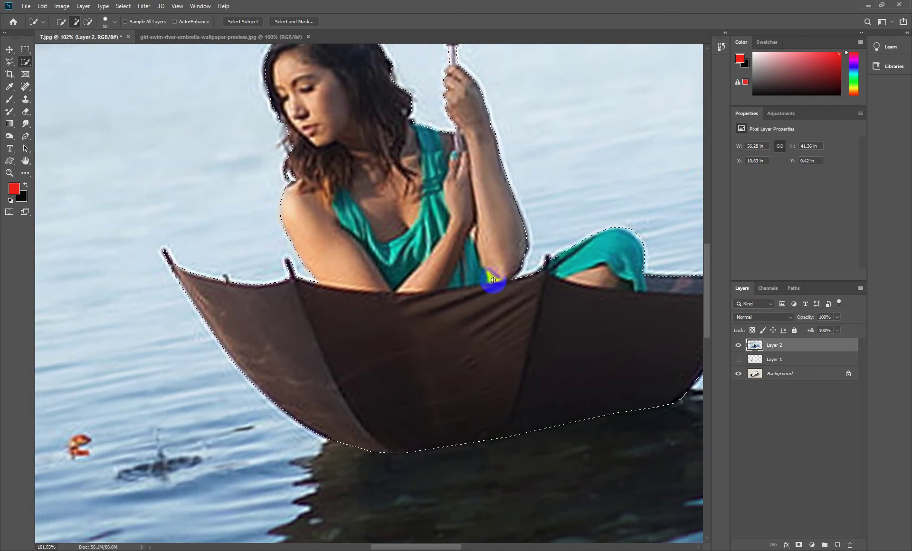
{"action": "key", "text": "alt"}
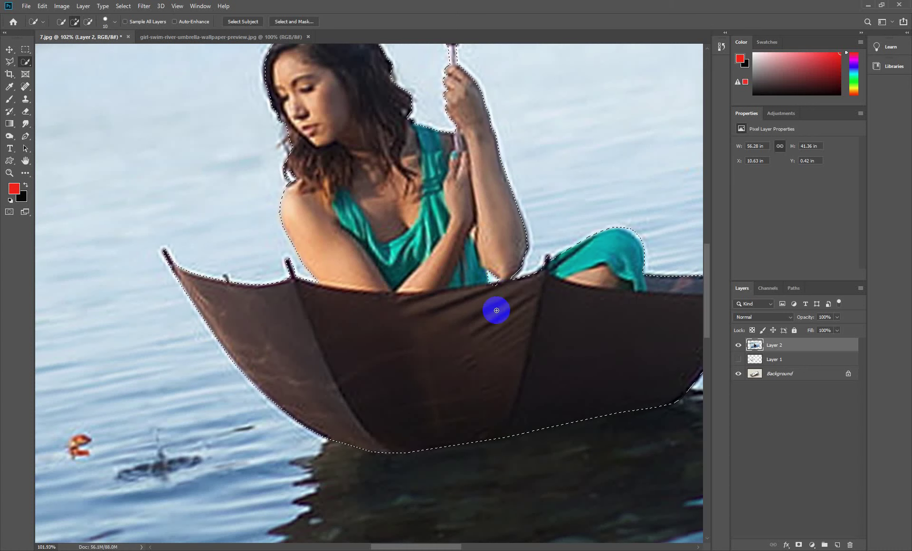
{"action": "scroll", "coordinate": [500, 291], "scroll_direction": "up", "scroll_amount": 3}
{"action": "scroll", "coordinate": [499, 299], "scroll_direction": "up", "scroll_amount": 2}
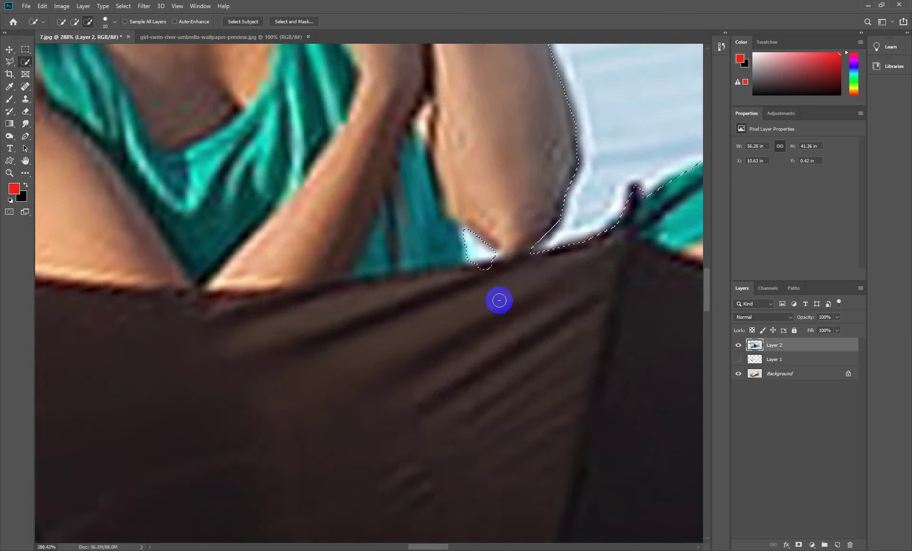
{"action": "scroll", "coordinate": [489, 303], "scroll_direction": "up", "scroll_amount": 2}
{"action": "left_click_drag", "start_coordinate": [483, 259], "coordinate": [484, 261]}
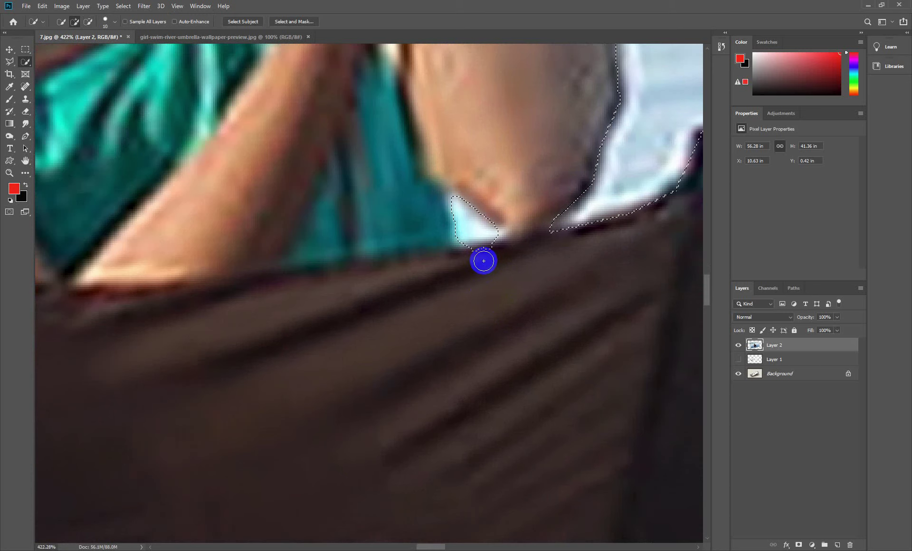
{"action": "key", "text": "alt"}
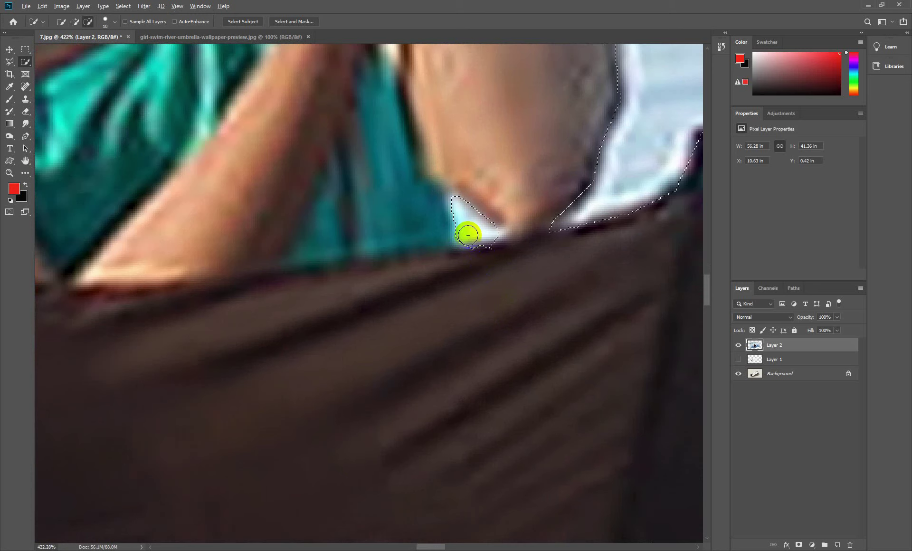
{"action": "mouse_move", "coordinate": [465, 237]}
{"action": "left_mouse_down"}
{"action": "mouse_move", "coordinate": [474, 233]}
{"action": "mouse_move", "coordinate": [458, 257]}
{"action": "mouse_move", "coordinate": [488, 248]}
{"action": "left_mouse_up"}
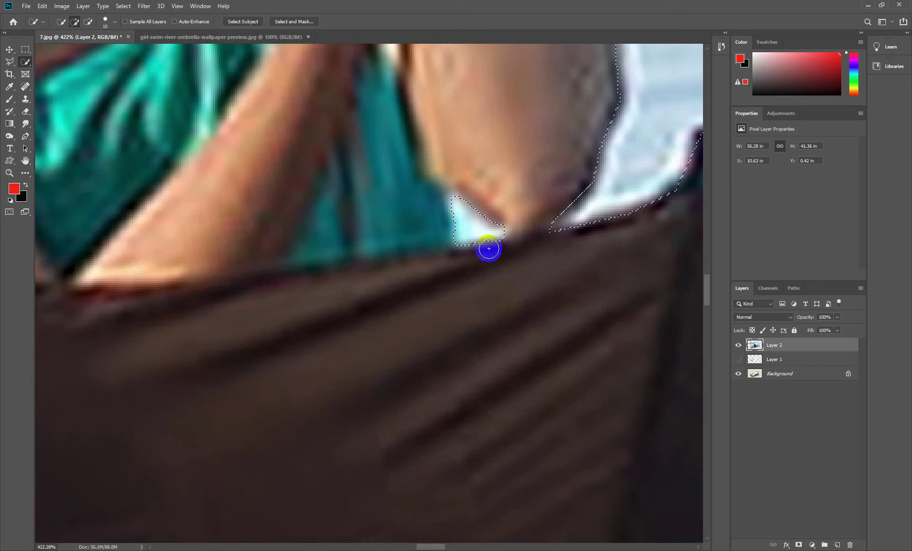
- Refine the selection edge along the umbrella rim and zoom back out
{"action": "scroll", "coordinate": [507, 218], "scroll_direction": "down", "scroll_amount": 3}
{"action": "left_click_drag", "start_coordinate": [572, 311], "coordinate": [475, 287]}
{"action": "scroll", "coordinate": [476, 288], "scroll_direction": "down", "scroll_amount": 1}
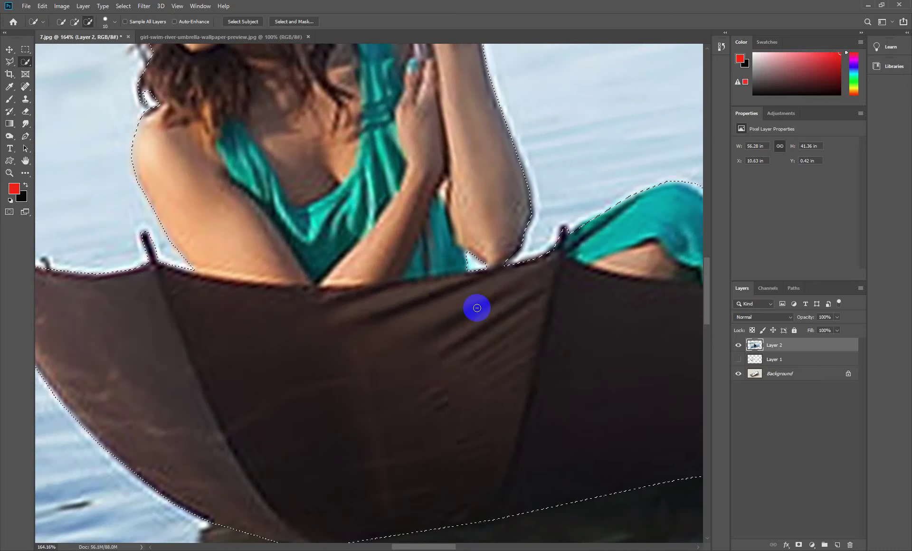
{"action": "scroll", "coordinate": [477, 306], "scroll_direction": "down", "scroll_amount": 1}
{"action": "scroll", "coordinate": [472, 333], "scroll_direction": "down", "scroll_amount": 2}
{"action": "scroll", "coordinate": [473, 338], "scroll_direction": "down", "scroll_amount": 1}
{"action": "scroll", "coordinate": [473, 337], "scroll_direction": "down", "scroll_amount": 1}
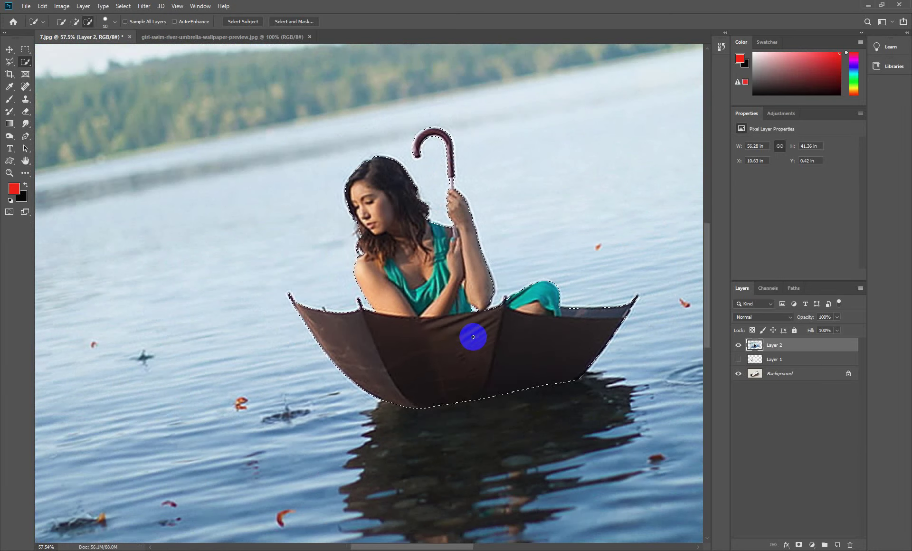
{"action": "scroll", "coordinate": [463, 308], "scroll_direction": "down", "scroll_amount": 1}
{"action": "scroll", "coordinate": [463, 309], "scroll_direction": "down", "scroll_amount": 1}
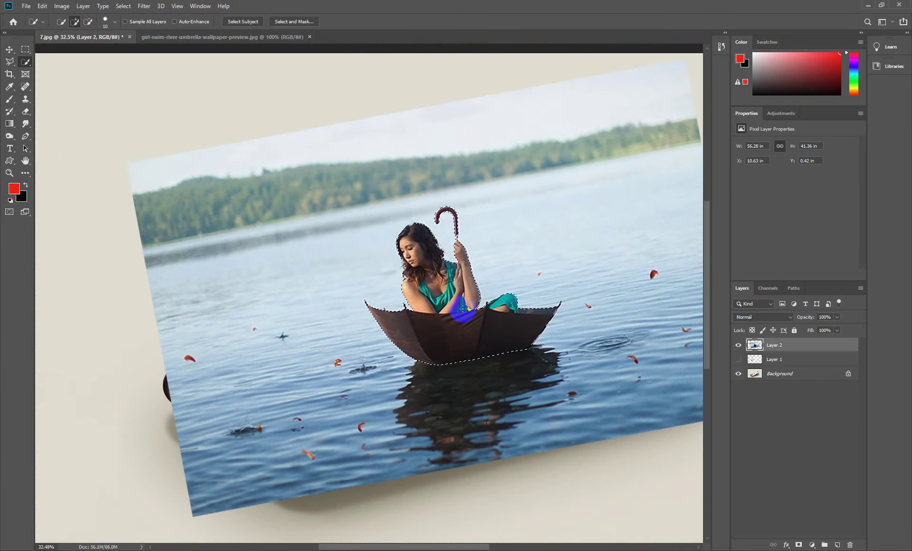
{"action": "scroll", "coordinate": [465, 308], "scroll_direction": "down", "scroll_amount": 1}
{"action": "scroll", "coordinate": [462, 307], "scroll_direction": "down", "scroll_amount": 1}
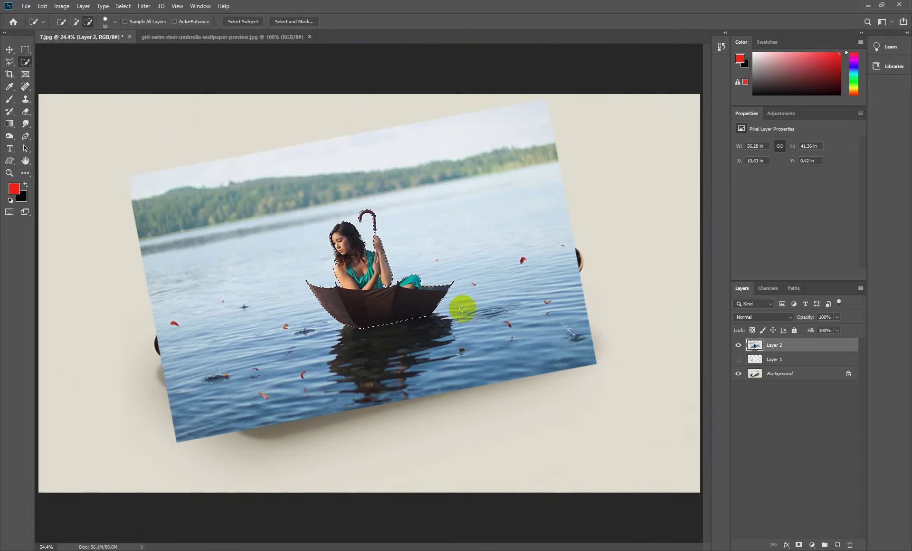
{"action": "right_click", "coordinate": [779, 347]}
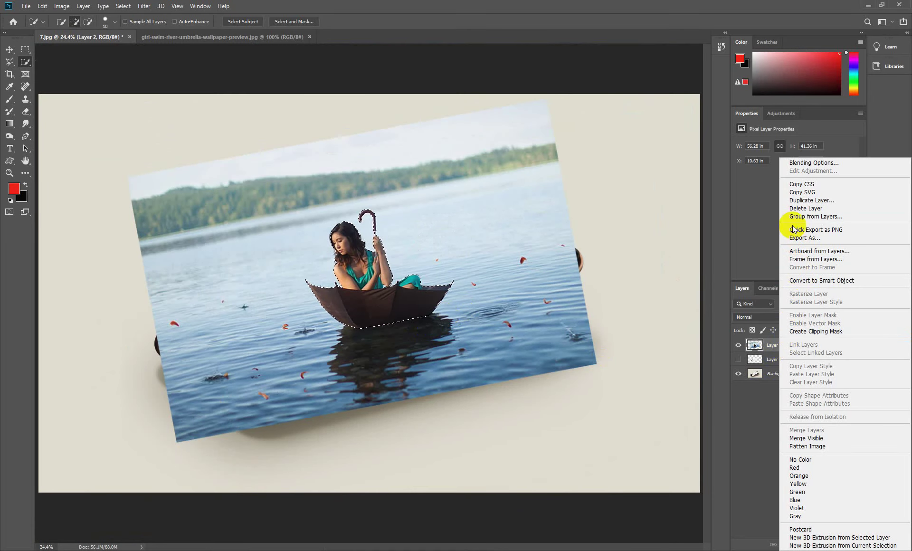
- Duplicate Layer 2, hide the original, and mask Layer 2 copy to the girl and umbrella
{"action": "left_click", "coordinate": [811, 200]}
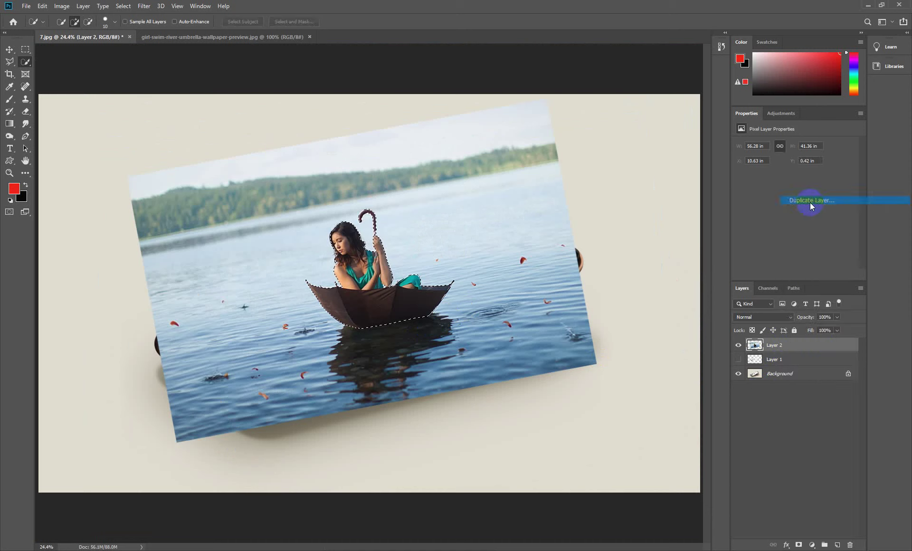
{"action": "left_click", "coordinate": [534, 159]}
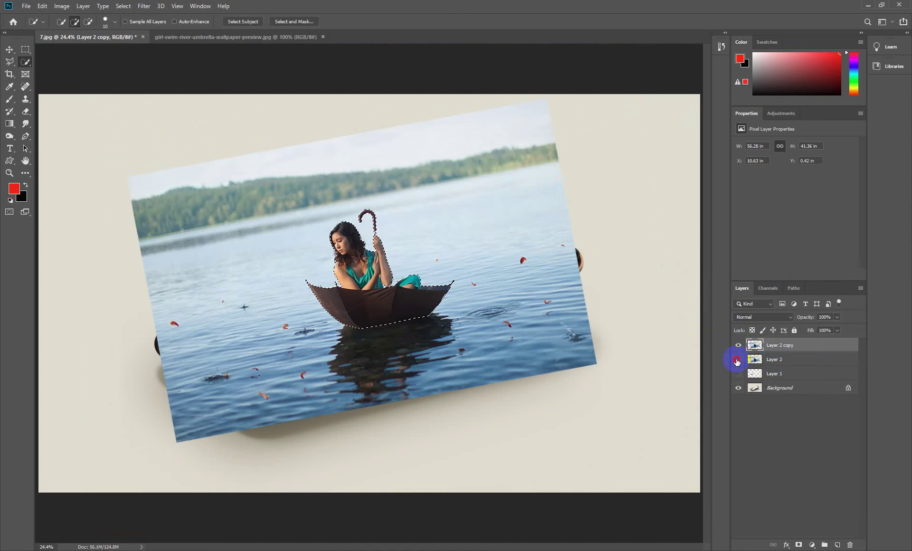
{"action": "left_click", "coordinate": [737, 359]}
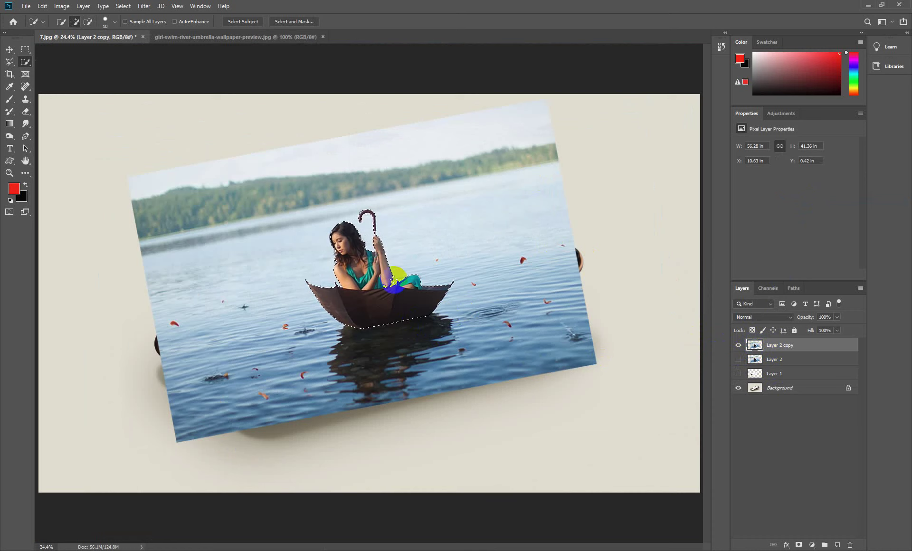
{"action": "left_click", "coordinate": [798, 544]}
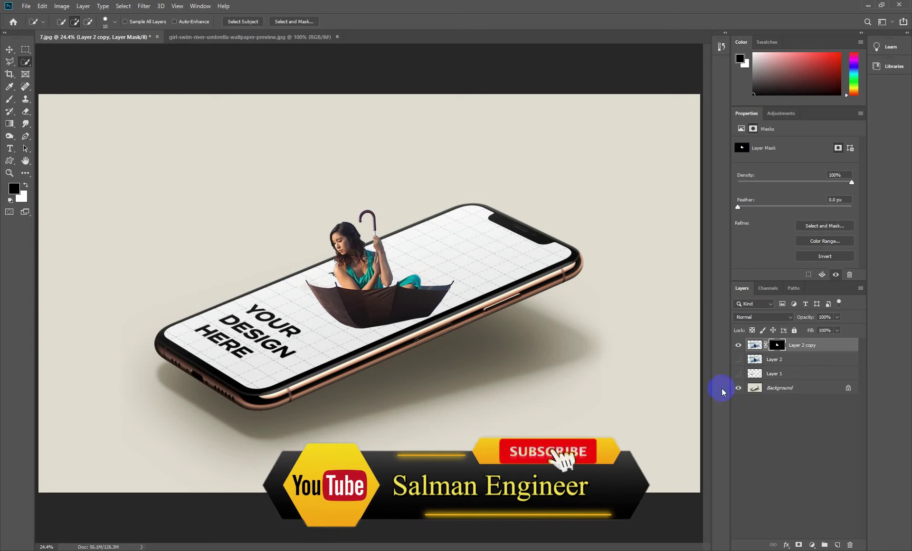
- Show Layer 2 and mask the lake photo to Layer 1's phone-screen shape
{"action": "left_click", "coordinate": [738, 359]}
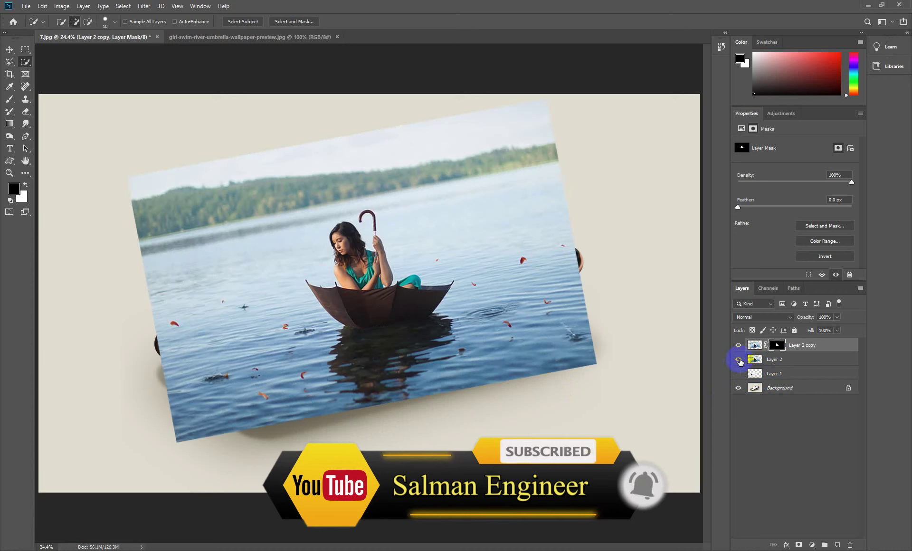
{"action": "left_click", "coordinate": [765, 360]}
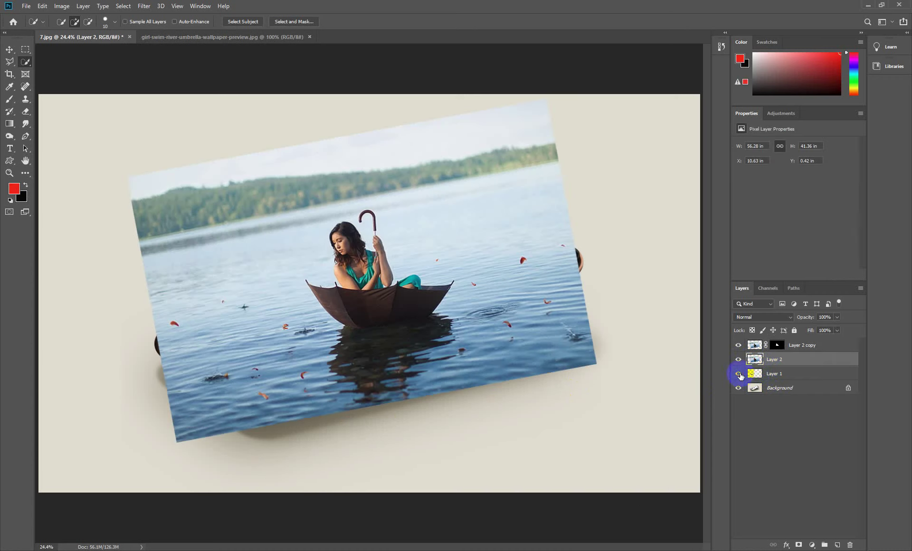
{"action": "left_click", "coordinate": [769, 375]}
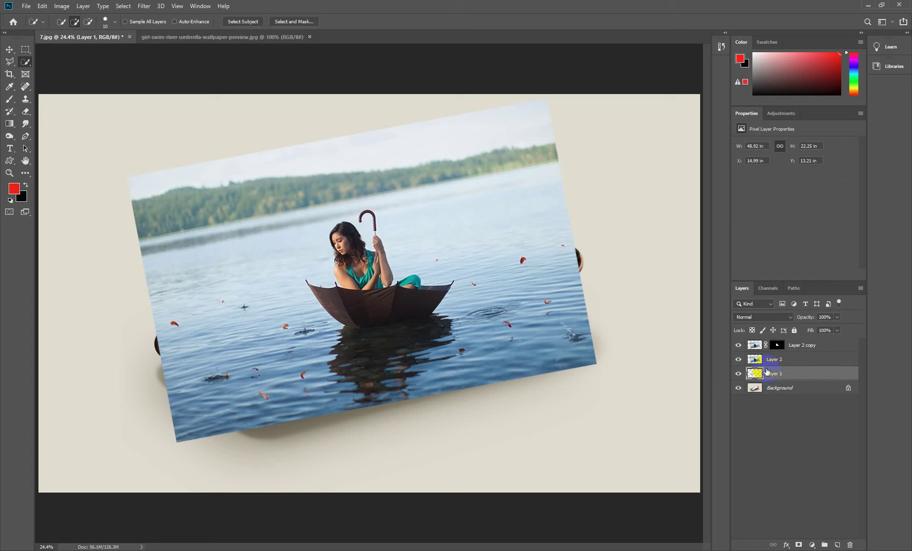
{"action": "left_click", "coordinate": [755, 373], "text": "ctrl"}
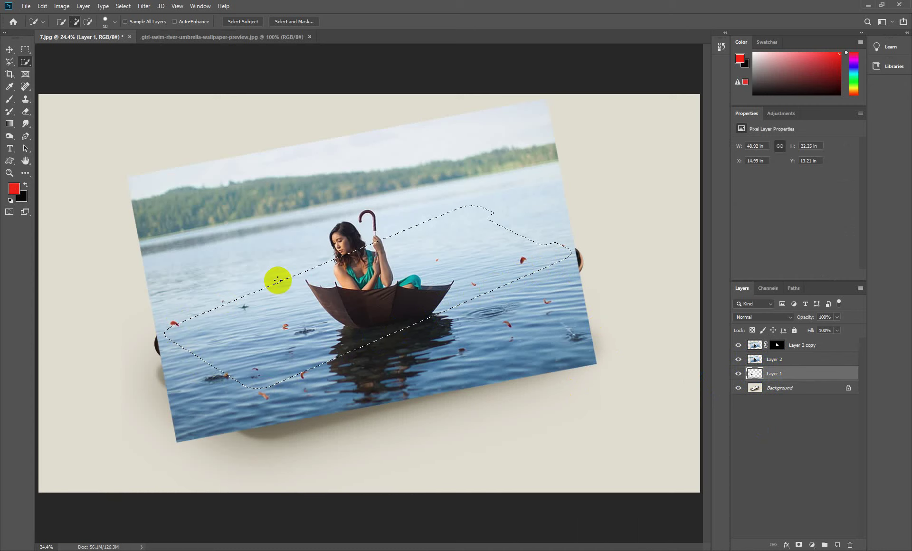
{"action": "left_click", "coordinate": [774, 360]}
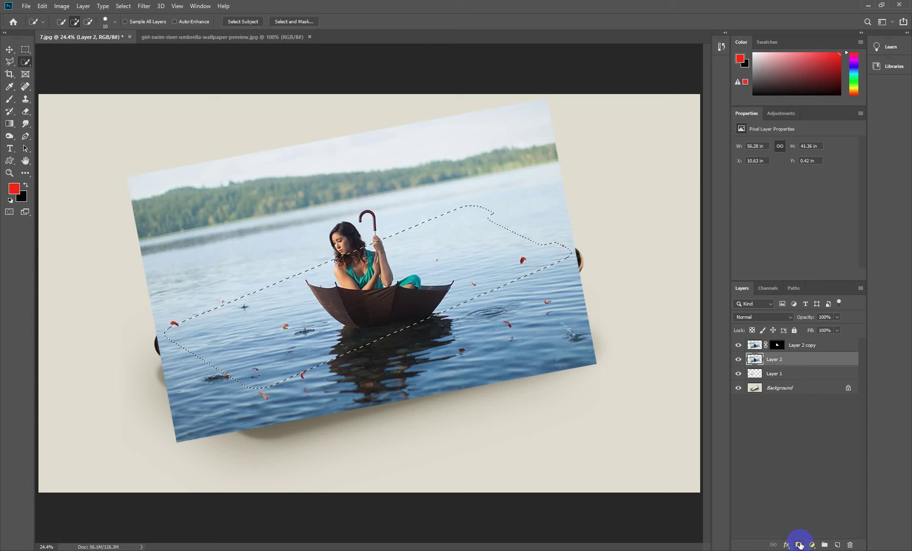
{"action": "left_click", "coordinate": [799, 544]}
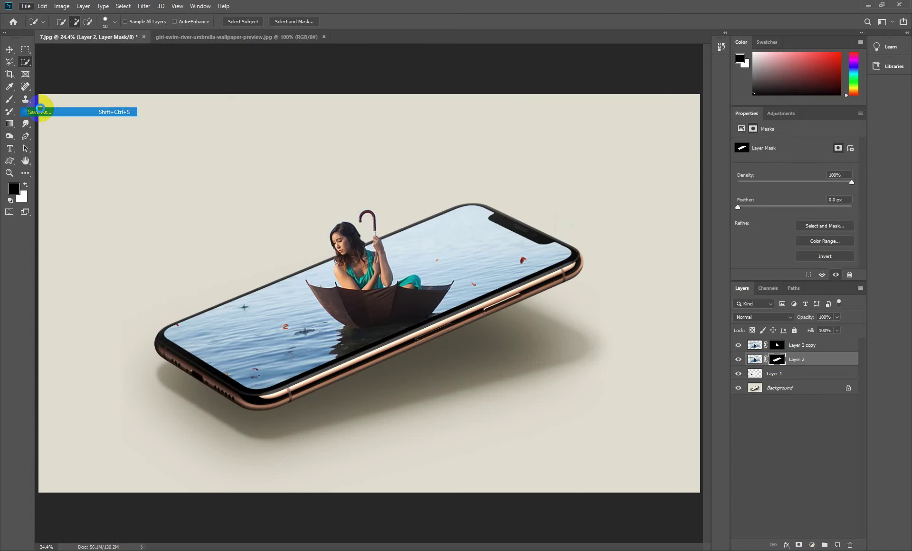
- Save the mockup to the Desktop as a JPEG named '3D Pop-Out', accepting default quality
{"action": "key", "text": "ctrl+shift+s"}
{"action": "left_click", "coordinate": [36, 75]}
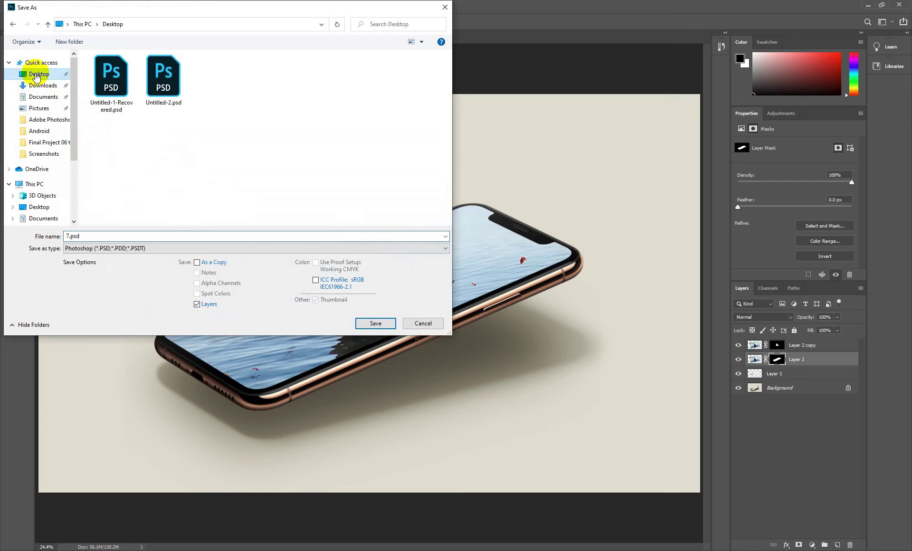
{"action": "double_click", "coordinate": [92, 236]}
{"action": "key", "text": "BackSpace"}
{"action": "type", "text": "3D Pop-Out"}
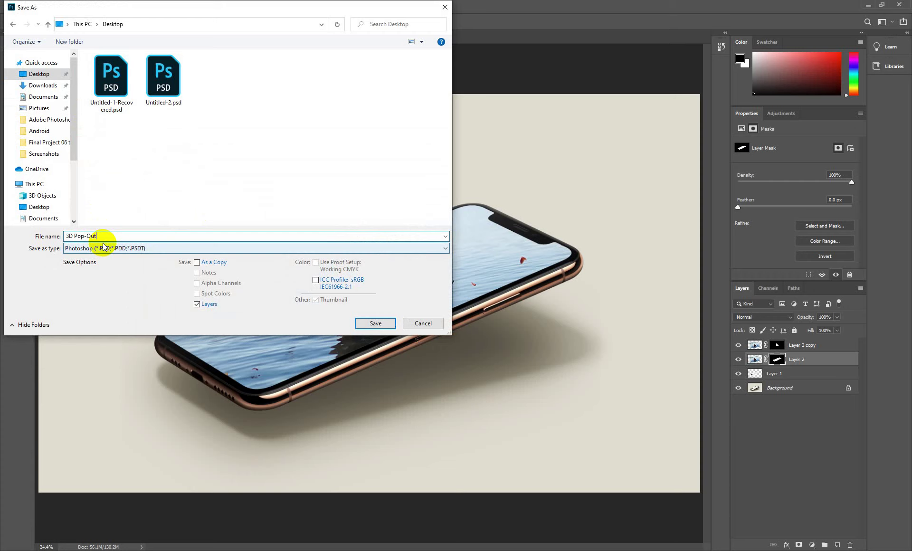
{"action": "left_click", "coordinate": [109, 247]}
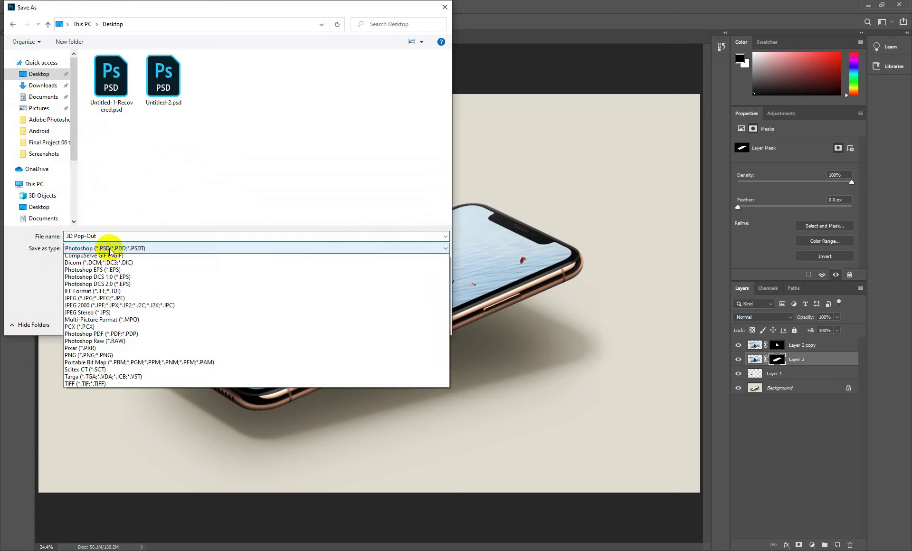
{"action": "left_click", "coordinate": [83, 322]}
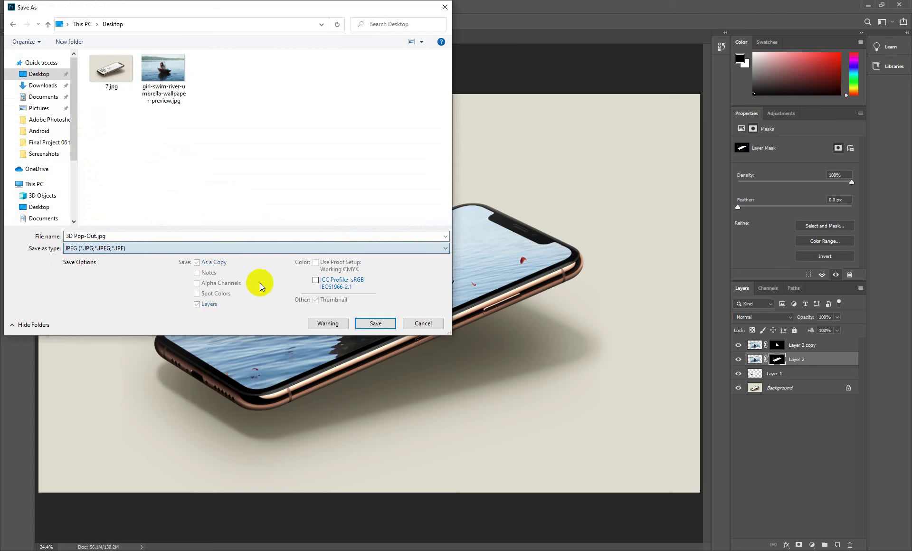
{"action": "left_click", "coordinate": [371, 324]}
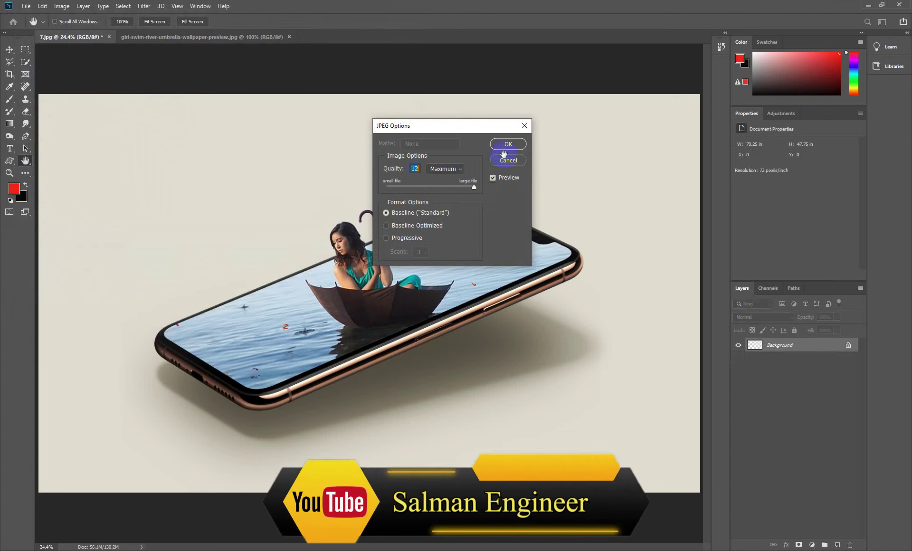
{"action": "left_click", "coordinate": [507, 144]}
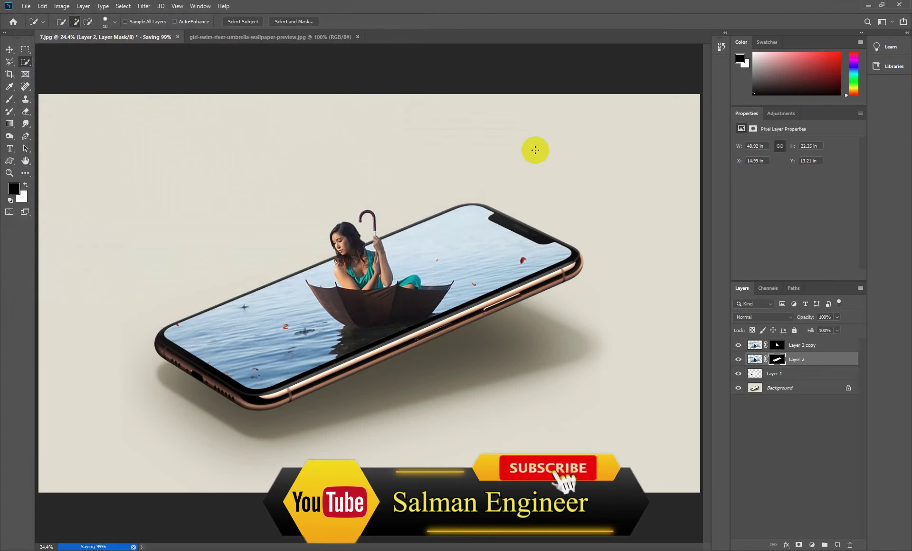